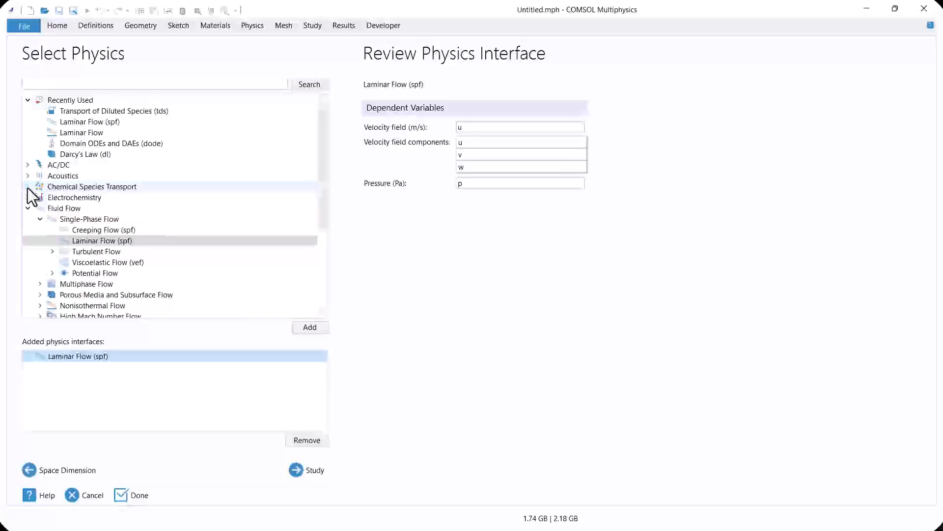
Add the Transport of Diluted Species interface alongside Laminar Flow and create the model with a Stationary study
click(147, 197)
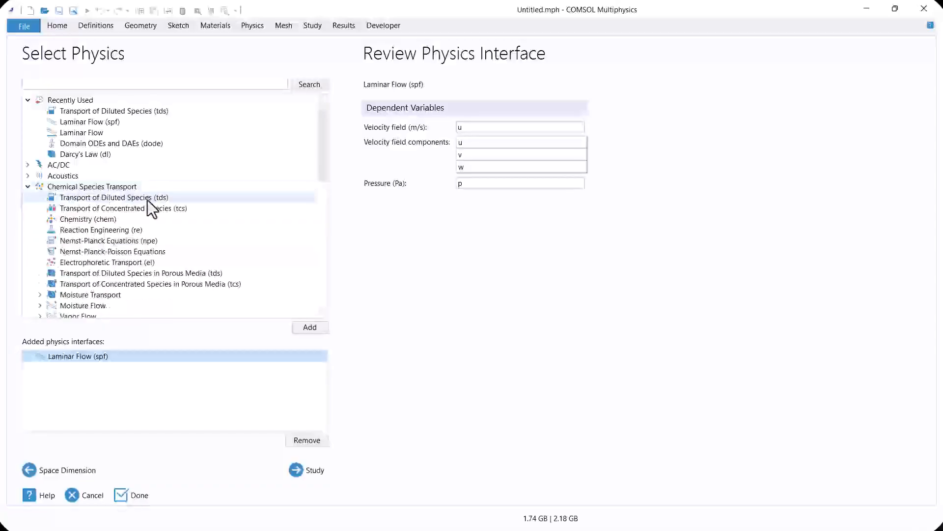
click(304, 327)
click(325, 469)
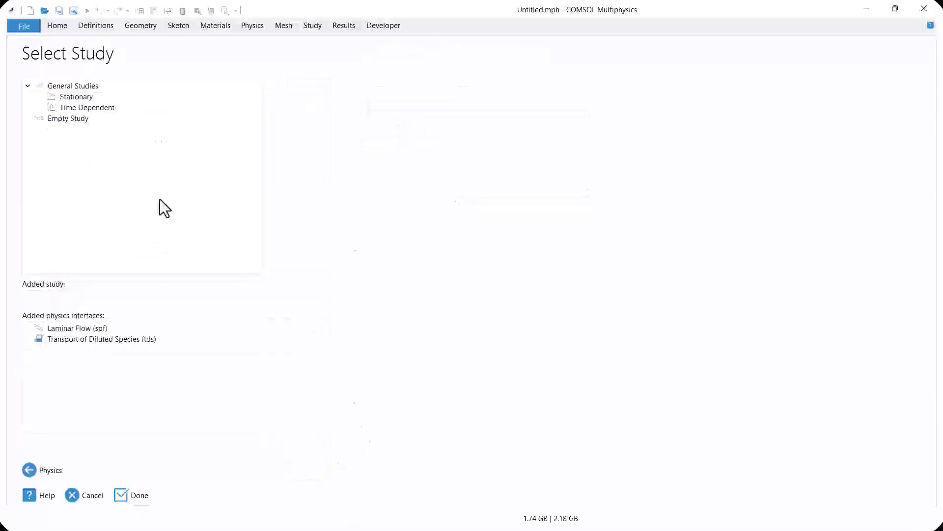
click(79, 97)
click(154, 494)
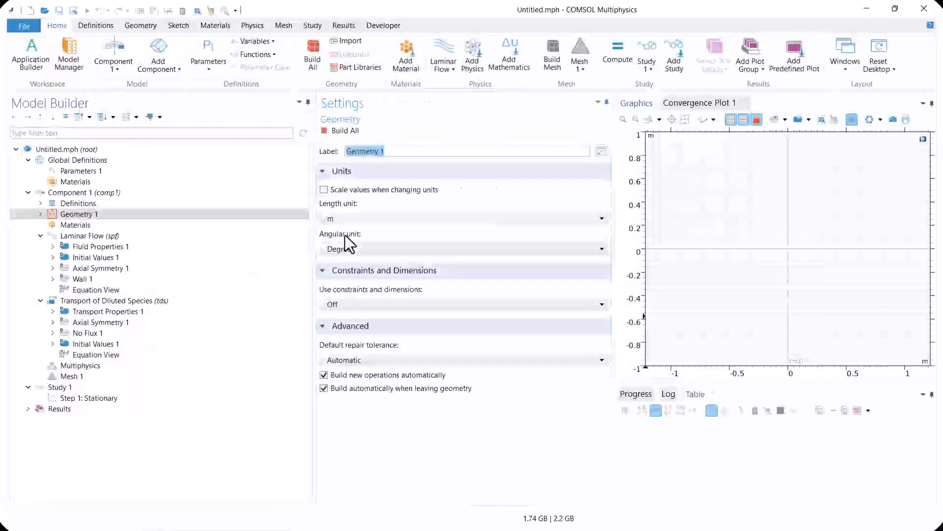
Define a global parameter r1 with the expression 10[mm]
click(102, 173)
click(344, 196)
text(r1)
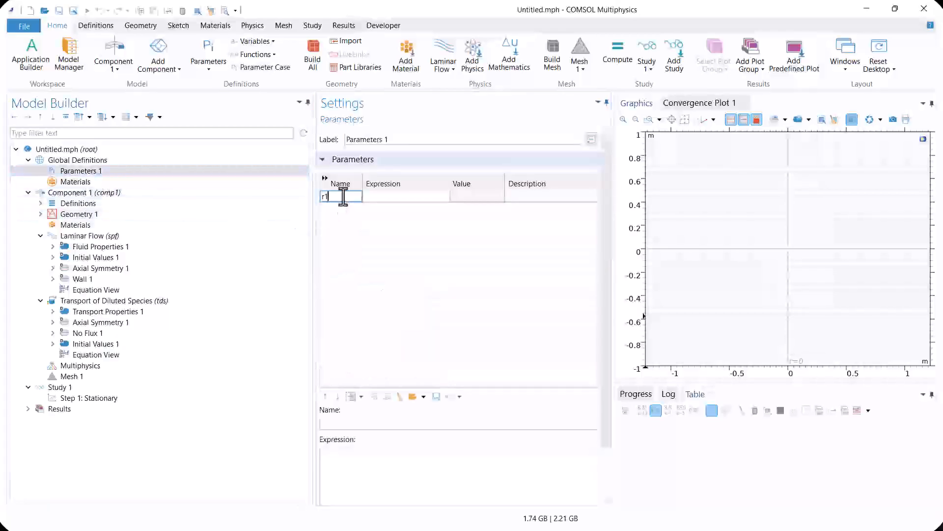
click(418, 196)
text(10[mm])
key(Return)
Define a global parameter r2 with the expression 15[mm]
click(328, 208)
text(r2)
click(388, 208)
text(15[mm])
Define a global parameter r3 with the expression 25[mm]
click(341, 220)
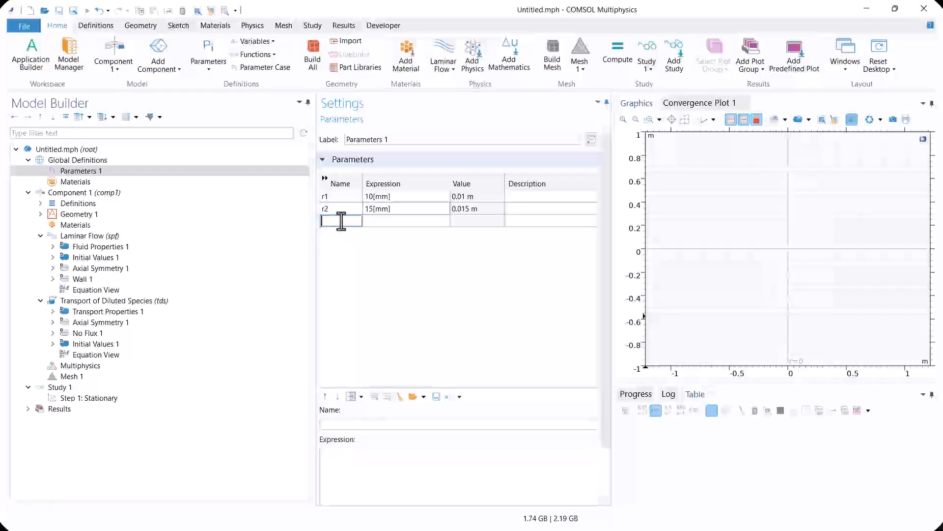
text(r3)
key(Return)
click(385, 222)
text(25)
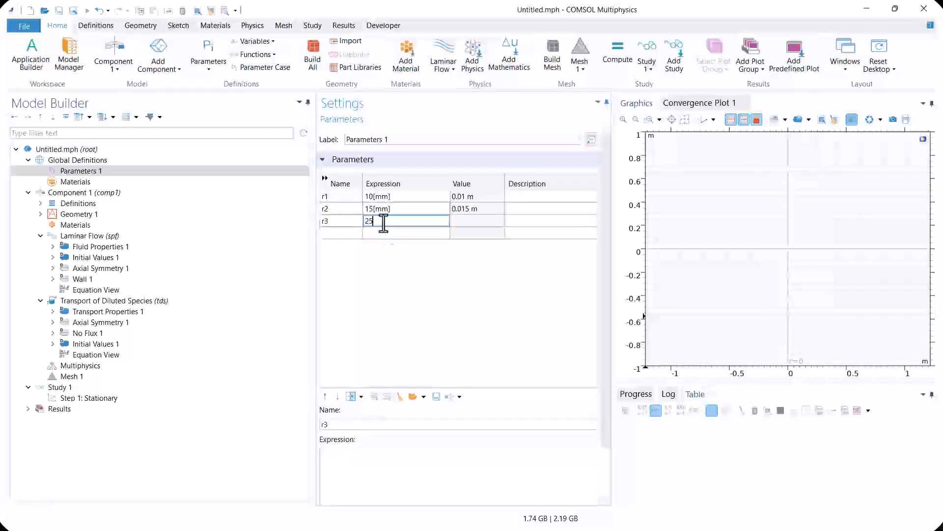
text([mm])
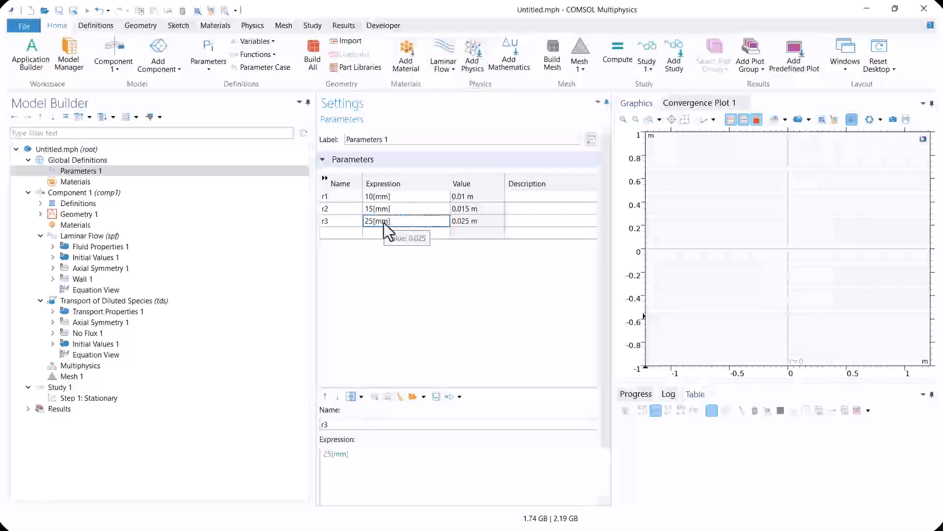
Define the global parameters L as 150[mm] and m as 0.813
click(345, 235)
text(L)
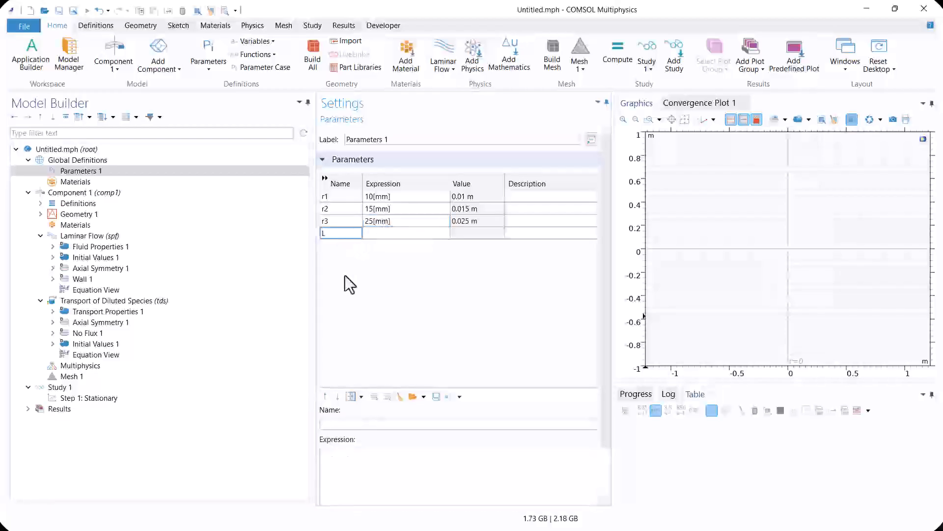
click(379, 236)
text(1)
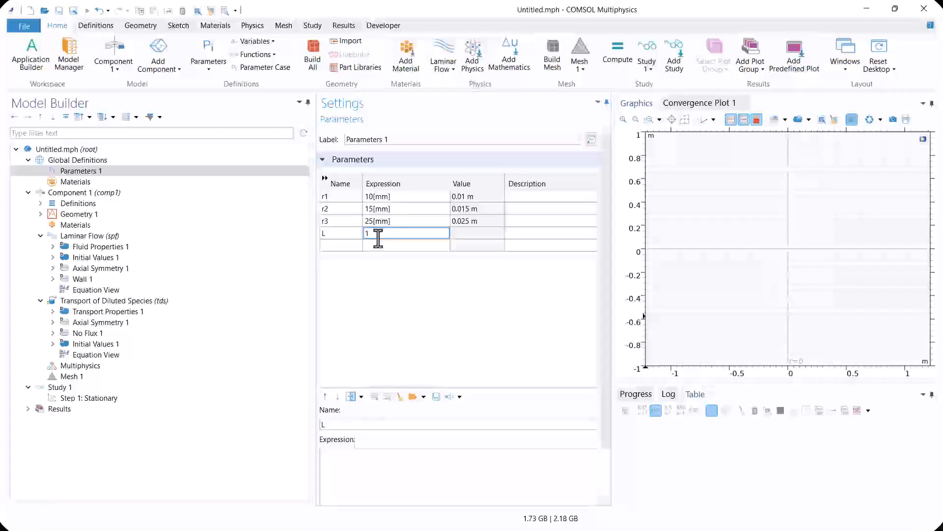
text(50[mm])
click(351, 249)
text(m)
click(388, 246)
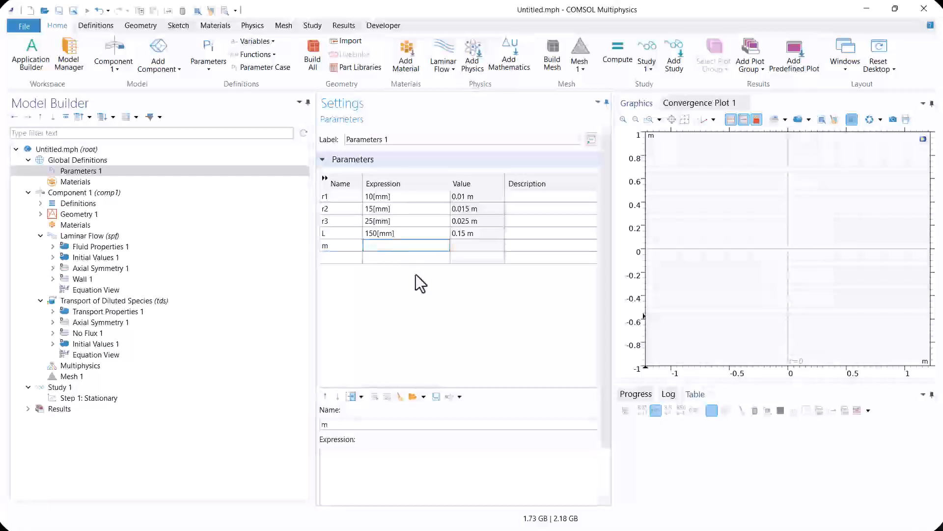
text(0.813)
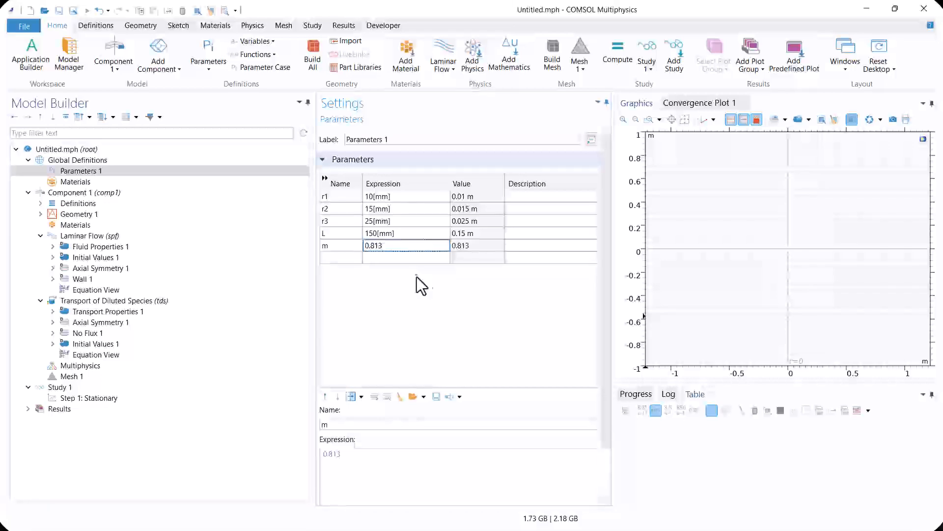
Define a global parameter kr with the expression 1e5[m^3/mol/s]
click(340, 257)
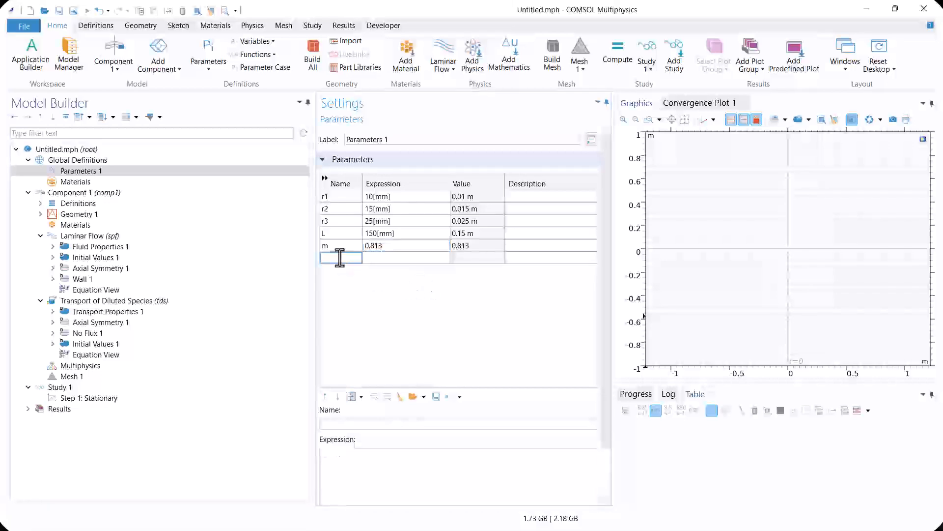
text(kr)
click(395, 259)
text(1)
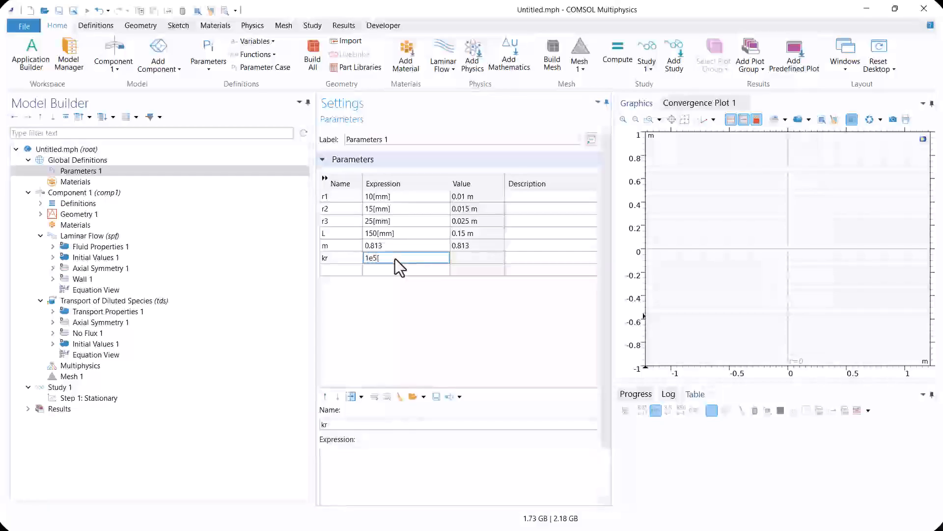
text(e5[m^3/mol/s])
key(Return)
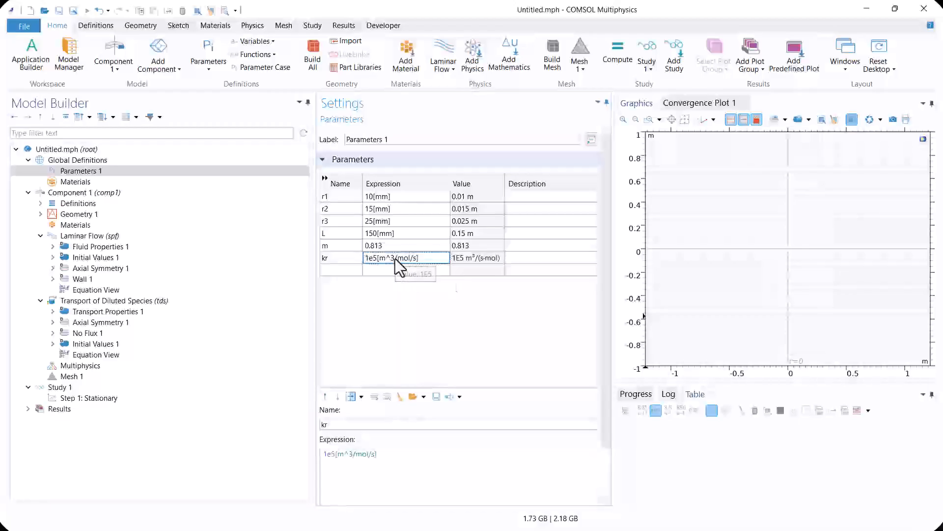
Create a rectangle of width r1 and height L at the origin of Geometry 1 and build it
click(78, 214)
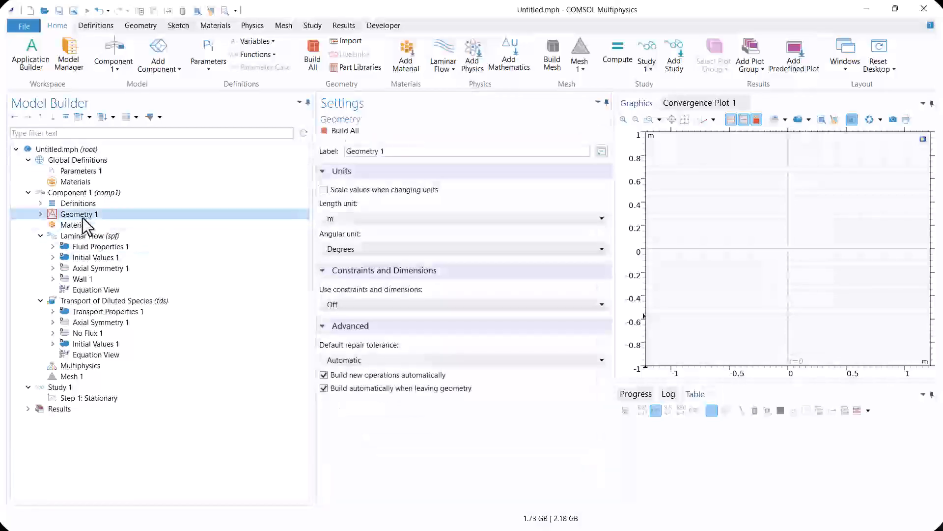
right_click(82, 217)
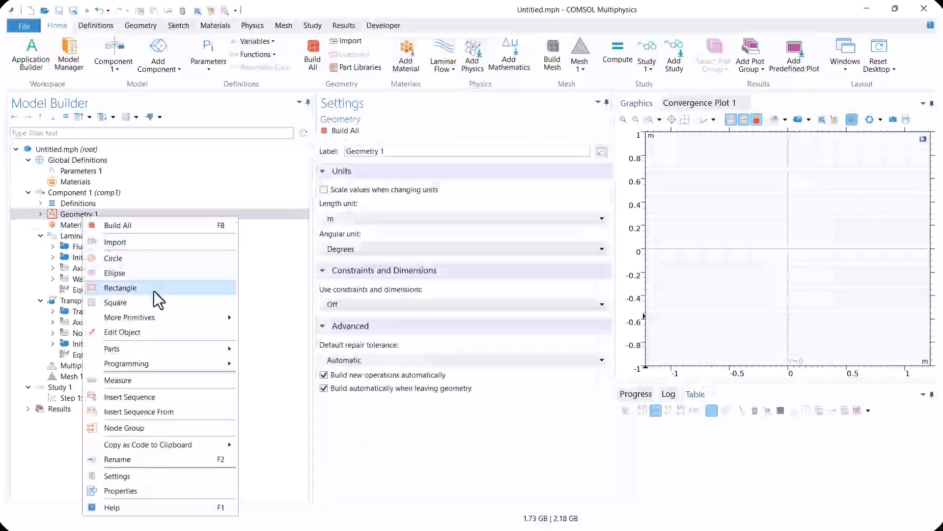
click(153, 289)
double_click(369, 233)
text(er)
key(BackSpace)
key(BackSpace)
text(r1)
click(376, 248)
double_click(376, 249)
text(L)
click(415, 131)
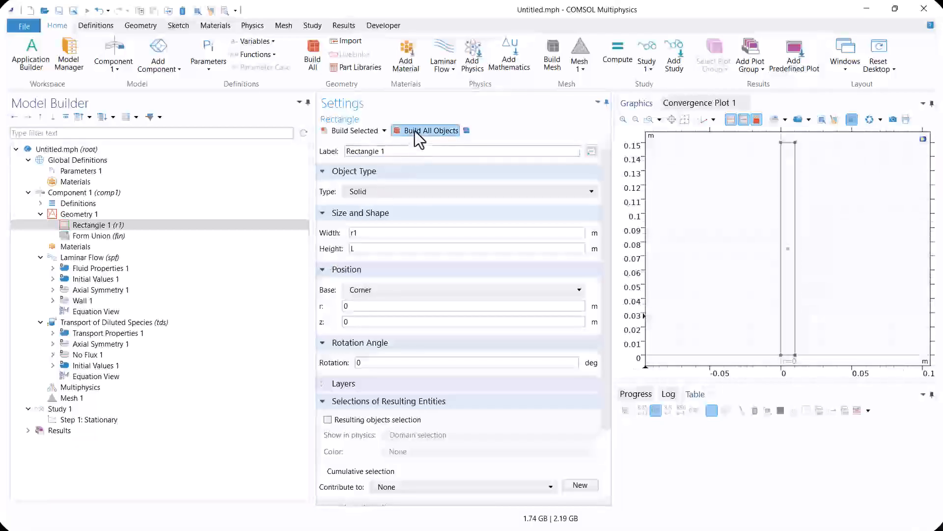
Duplicate the first rectangle, set the copy's width to r2 and build the geometry
right_click(116, 226)
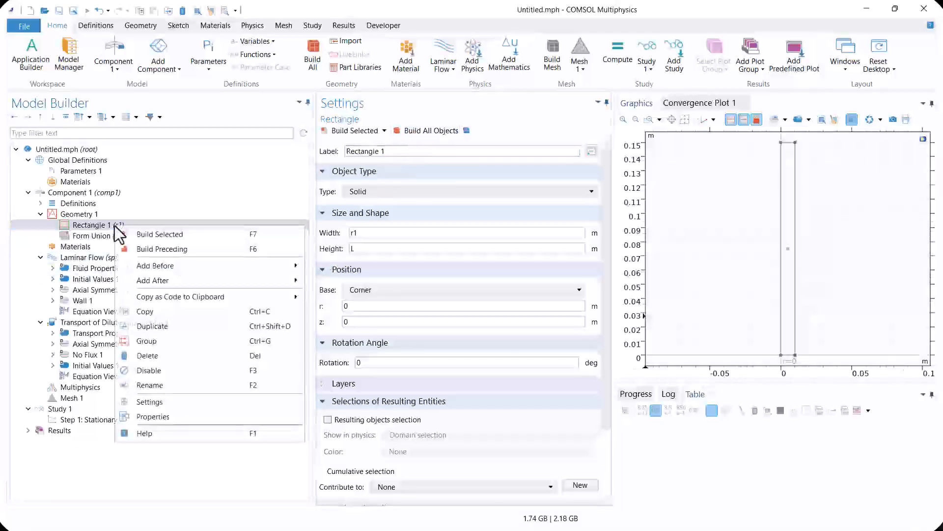
click(164, 327)
click(419, 233)
text(2)
click(404, 132)
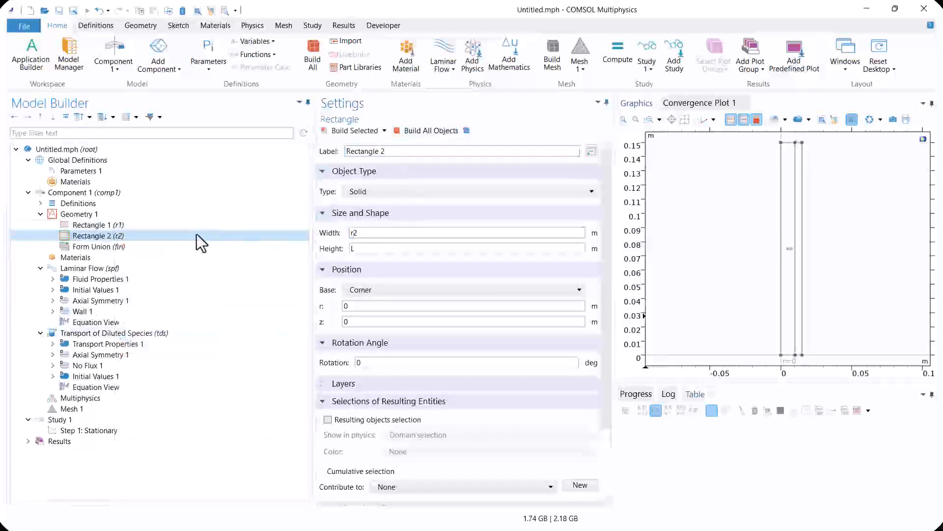
Duplicate the second rectangle, set the copy's width to r3 and build the geometry
right_click(197, 234)
click(248, 349)
click(354, 233)
key(BackSpace)
text(3)
click(422, 131)
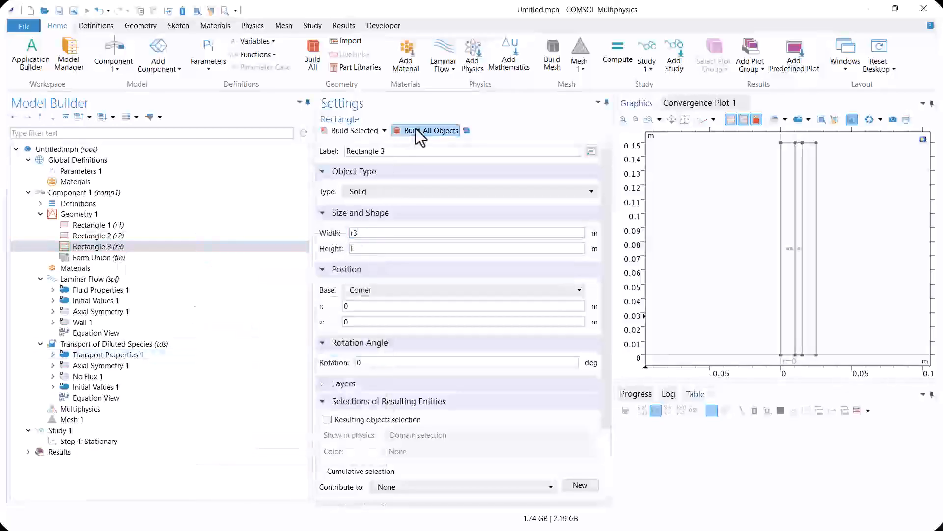
Exclude the middle domain from Laminar Flow and add a Fluid Properties node for domain 1, labelled Liquid
click(97, 280)
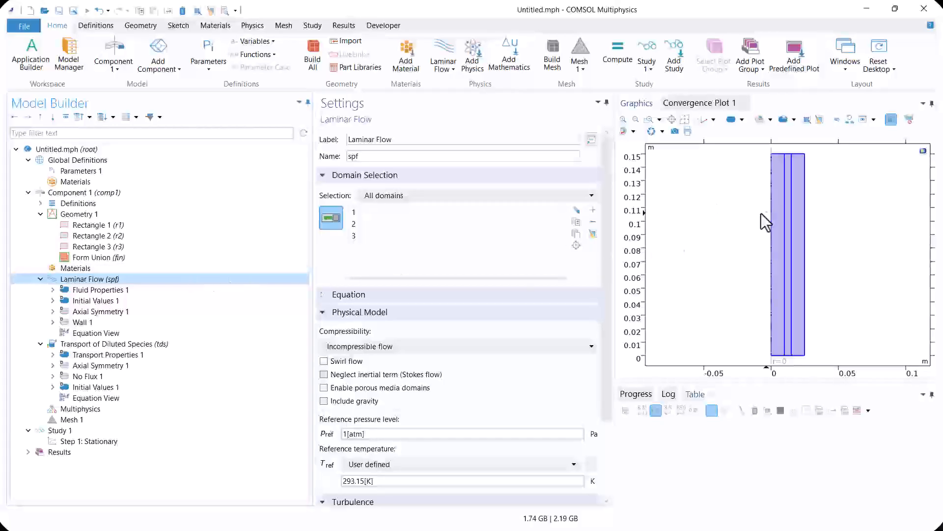
click(788, 209)
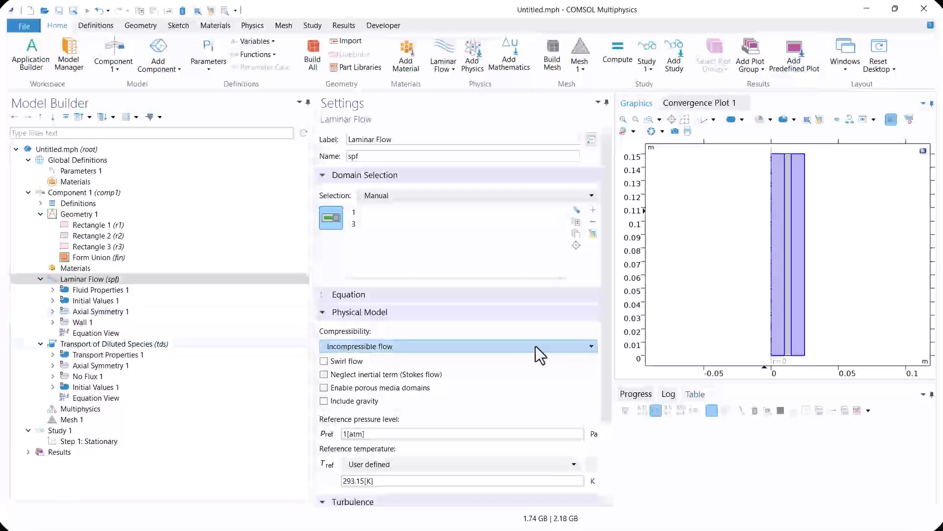
right_click(105, 280)
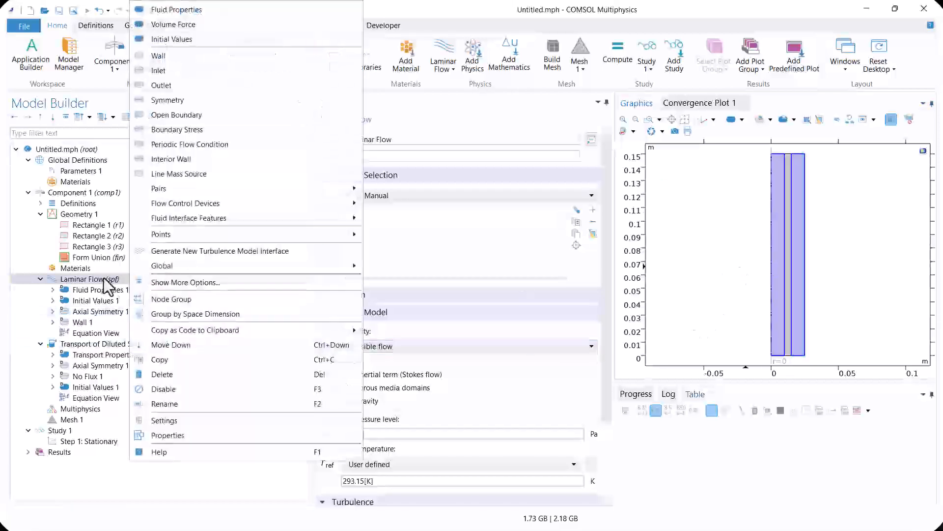
click(183, 11)
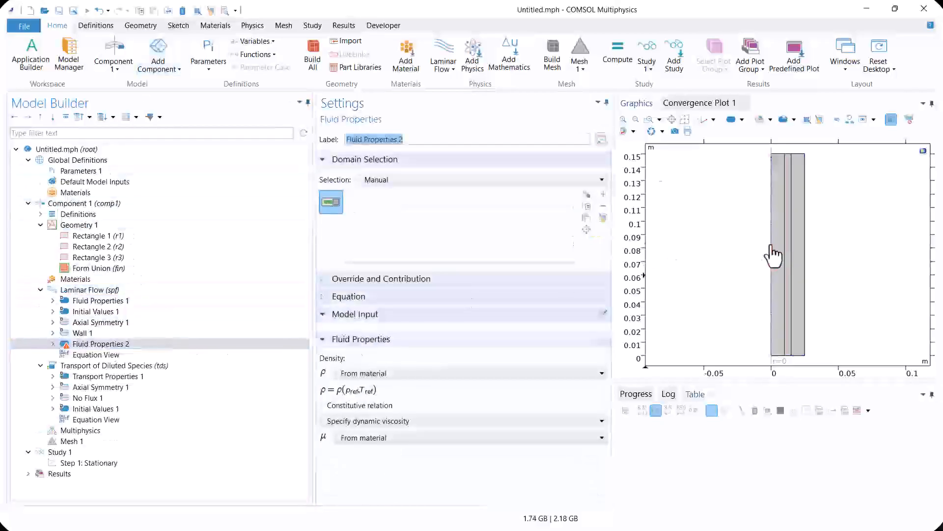
click(779, 244)
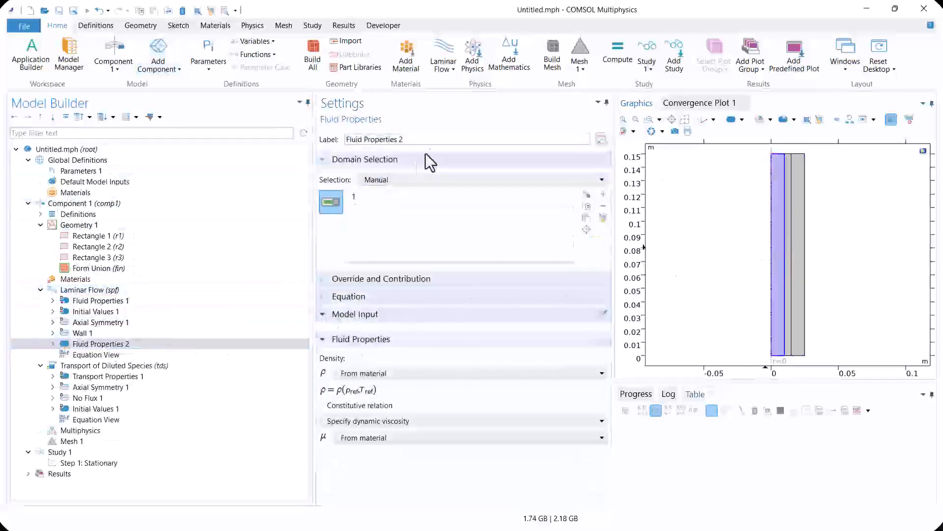
drag(410, 140, 329, 147)
text(Liquid)
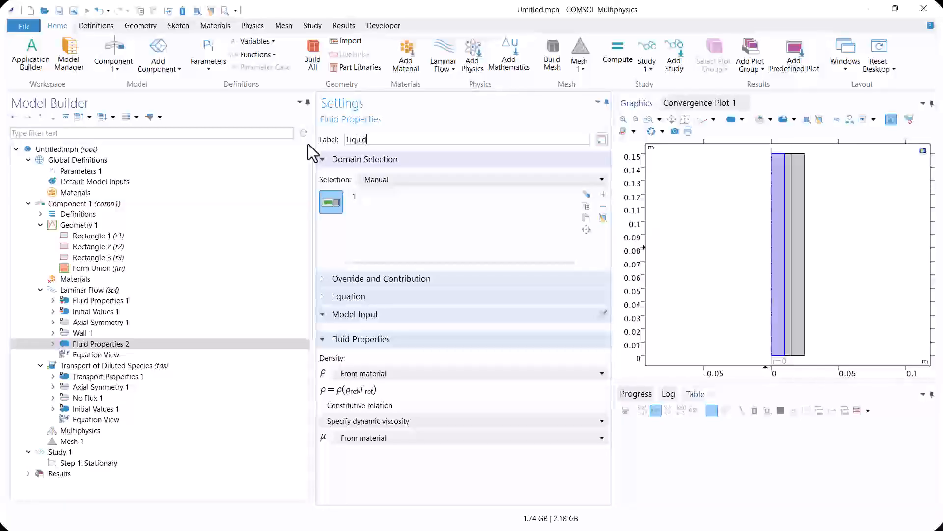
Rename the default Fluid Properties node of Laminar Flow to Gas domain
click(118, 300)
click(423, 139)
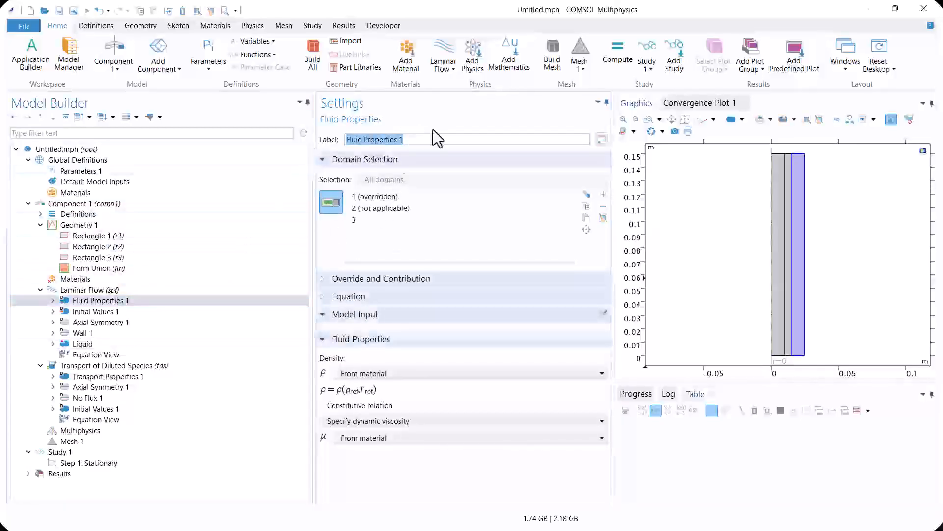
key(BackSpace)
text(ga)
key(BackSpace)
key(BackSpace)
text(Gas domain)
key(Return)
click(382, 157)
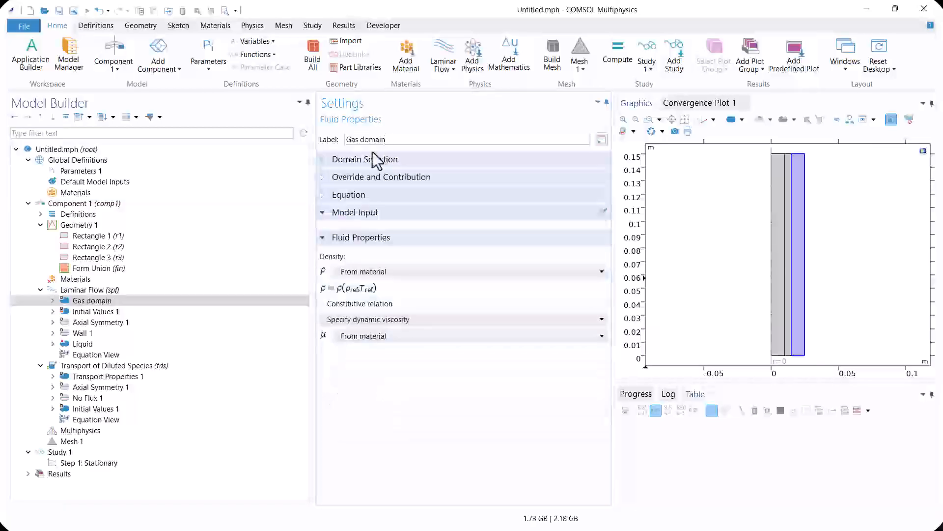
Set the Liquid node's density to a user-defined 950[kg/m^3] and its dynamic viscosity to a user-defined 1.2e-3[Pa*s]
click(94, 322)
click(89, 332)
click(175, 344)
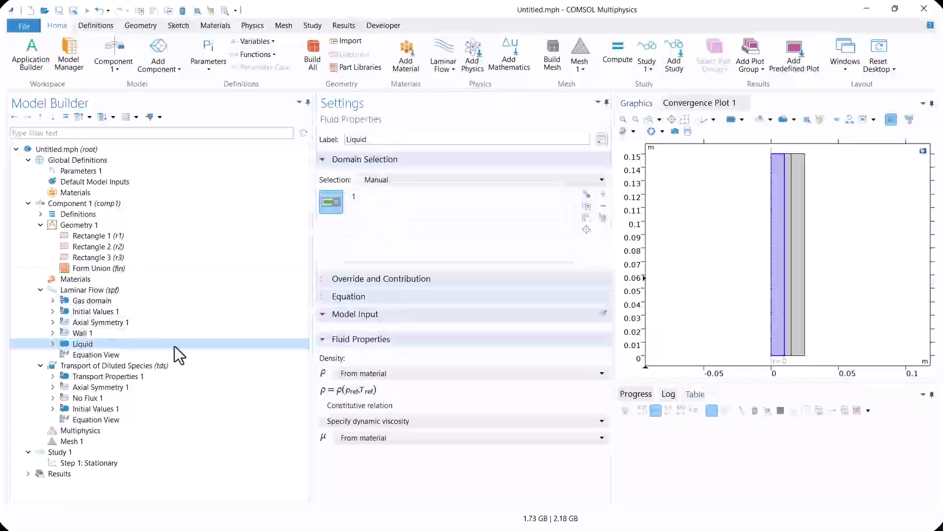
click(373, 375)
click(413, 398)
double_click(344, 389)
text(950[kg/m^3)
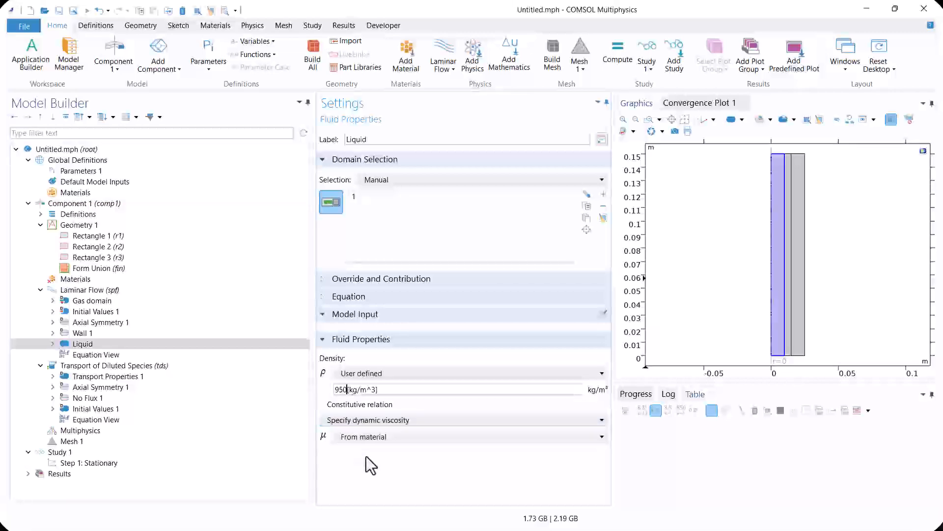
click(375, 438)
click(380, 461)
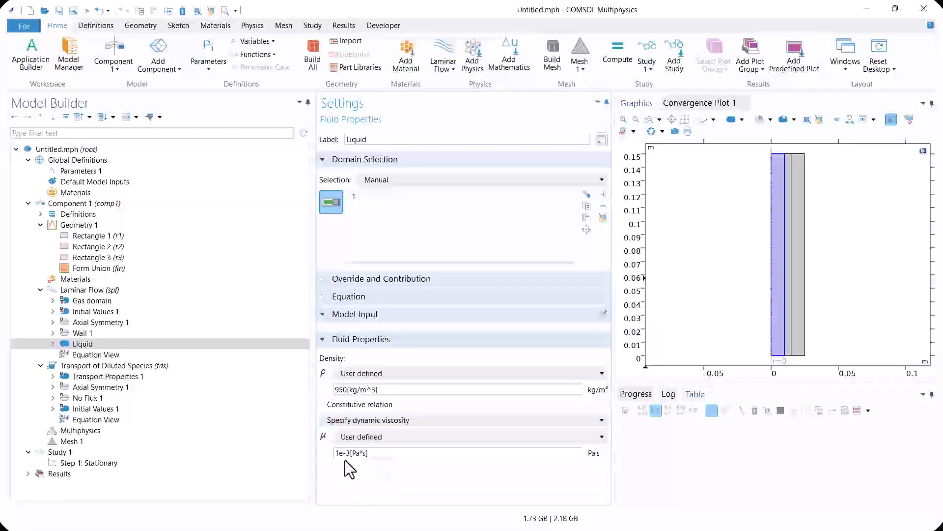
click(338, 453)
text(.2)
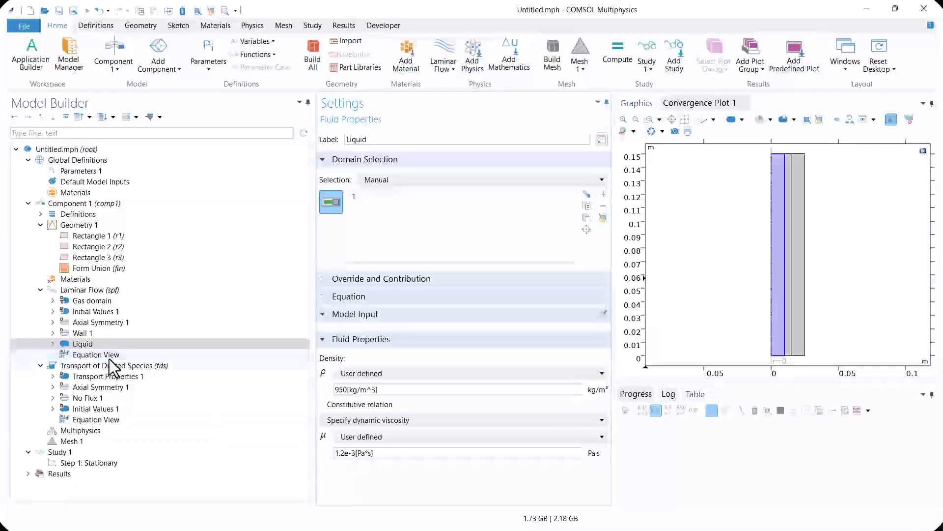
Set the Gas domain node's density to a user-defined 10[kg/m^3] and its dynamic viscosity to a user-defined 1e-5[Pa*s]
click(84, 301)
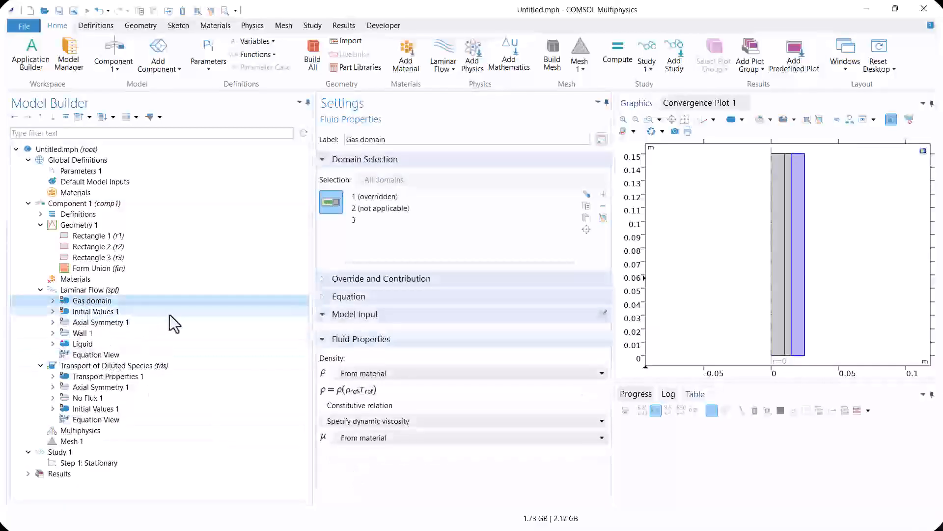
click(355, 374)
click(361, 395)
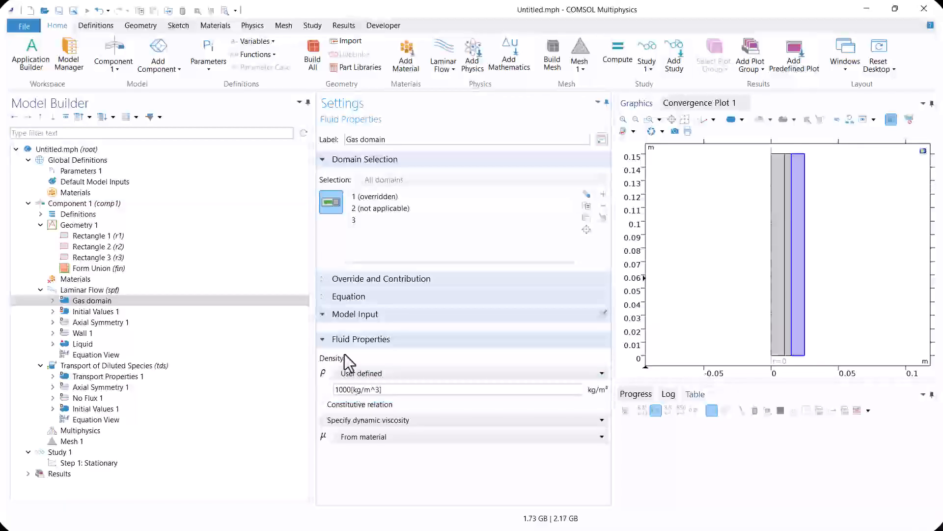
double_click(341, 389)
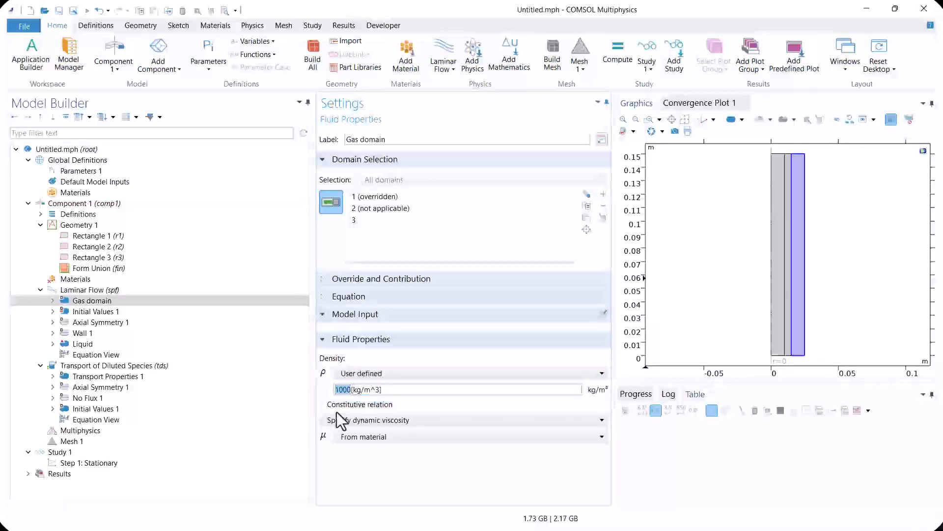
text(10)
click(367, 438)
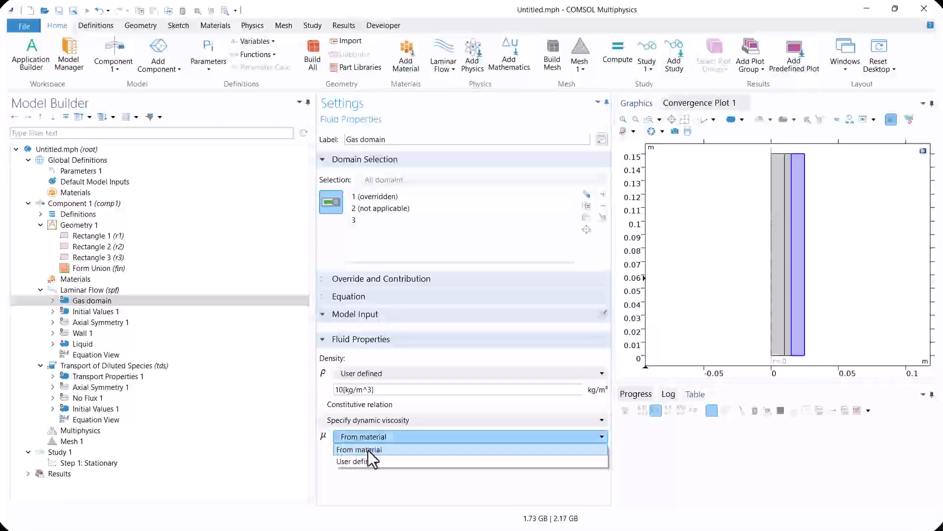
click(368, 458)
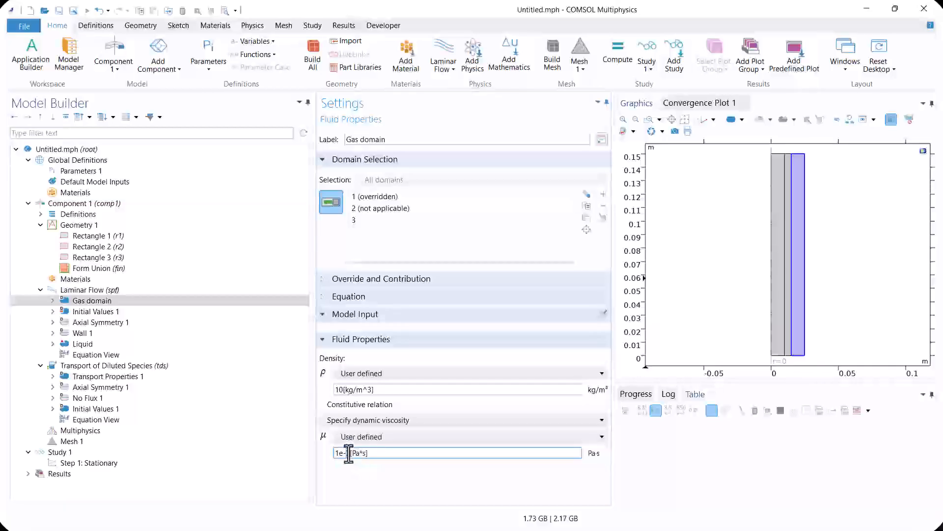
text(5)
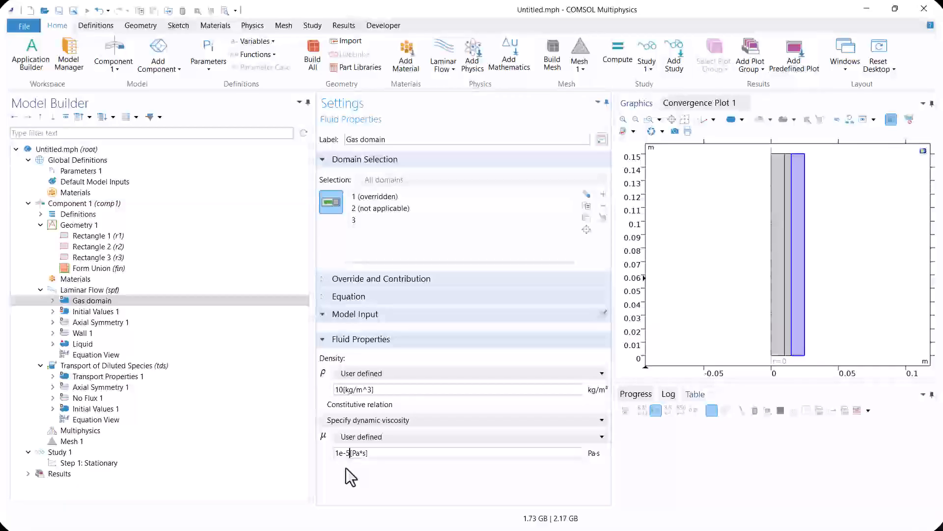
click(106, 365)
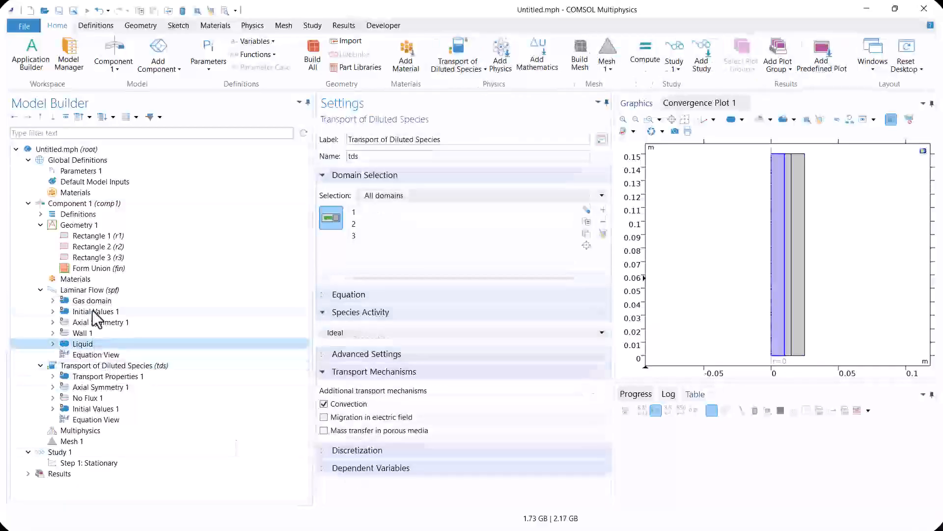
Add a Laminar Flow inlet on the bottom edge of the innermost domain with a normal inflow velocity of 0.05 m/s
click(94, 290)
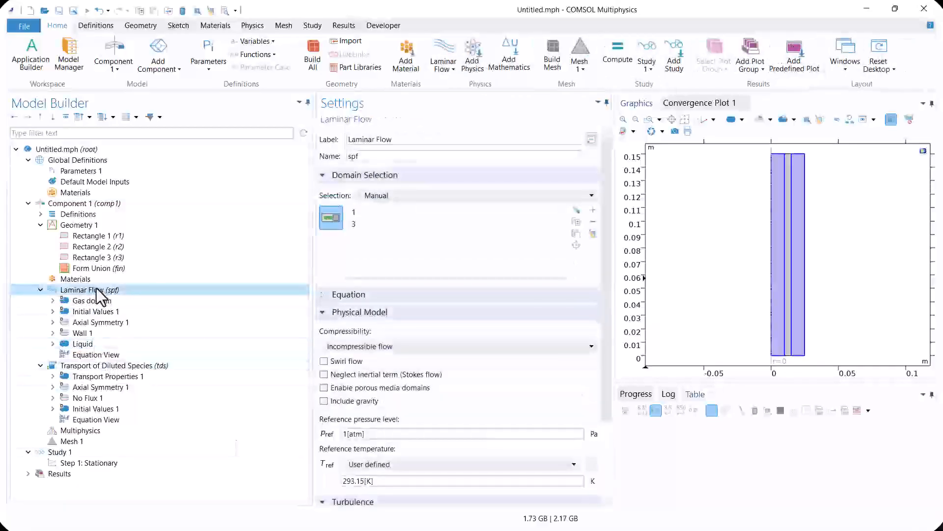
right_click(93, 294)
click(136, 71)
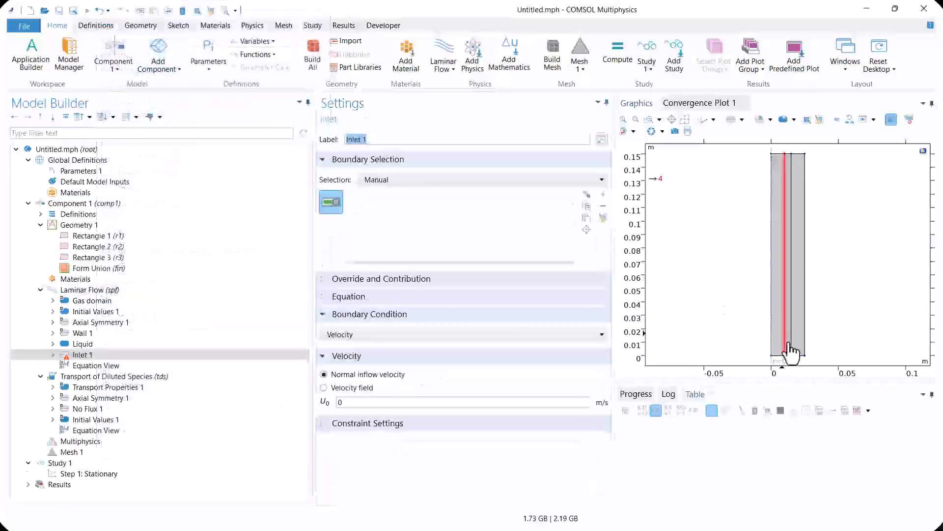
click(781, 355)
click(392, 404)
double_click(391, 404)
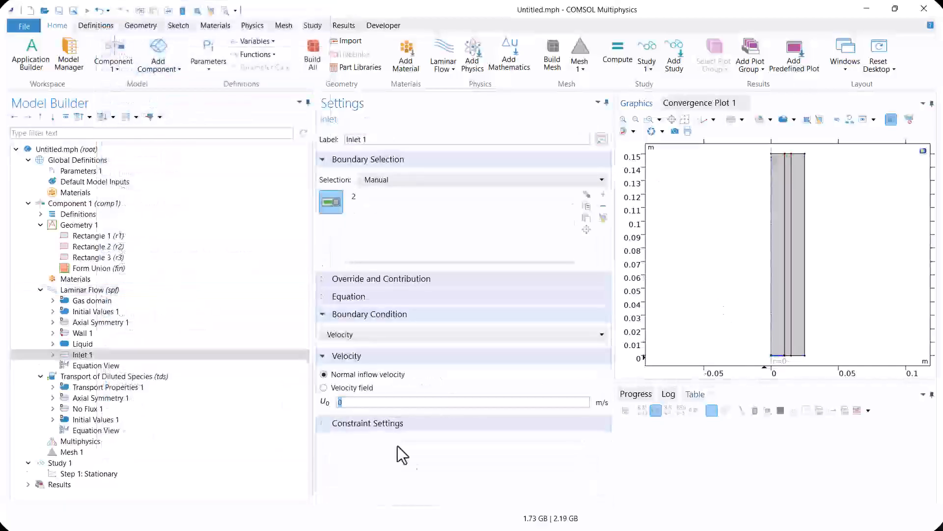
text(0.05)
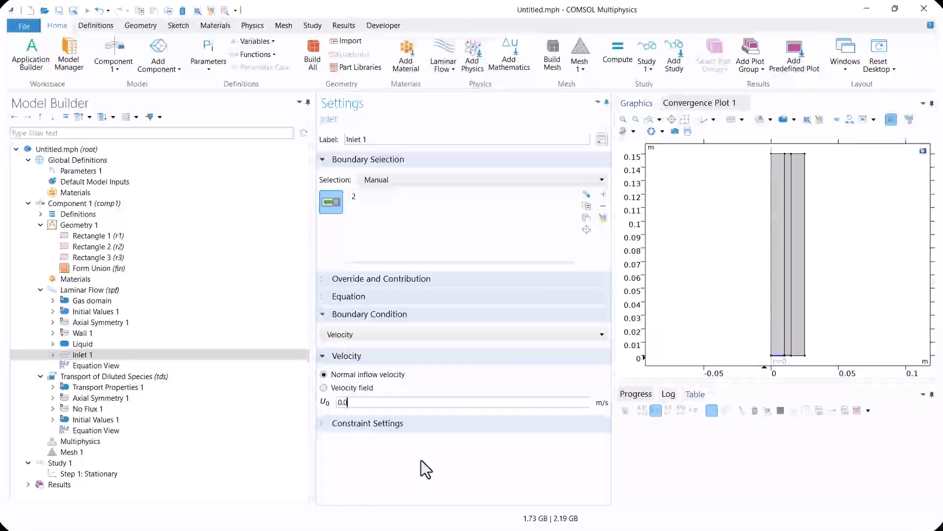
Add a second Laminar Flow inlet on the top edge of the outermost domain with a normal inflow velocity of 0.01 m/s
right_click(92, 291)
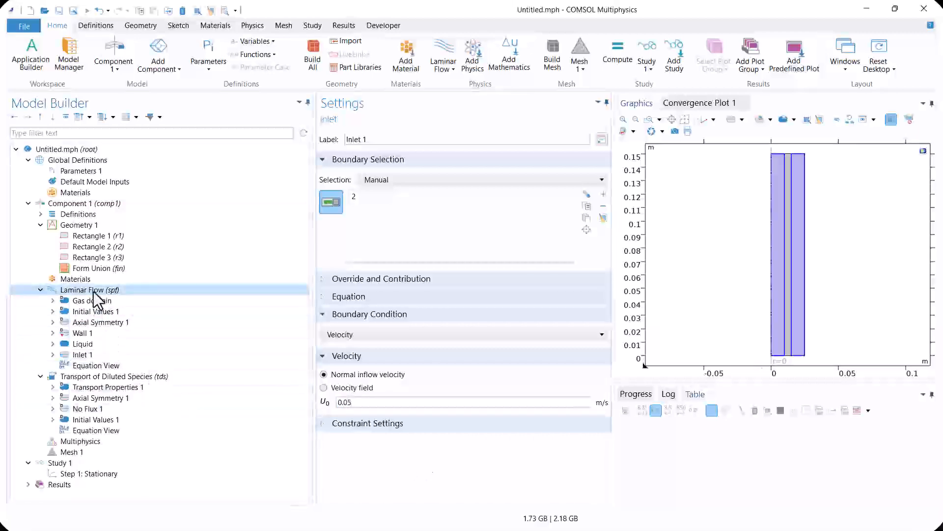
click(123, 70)
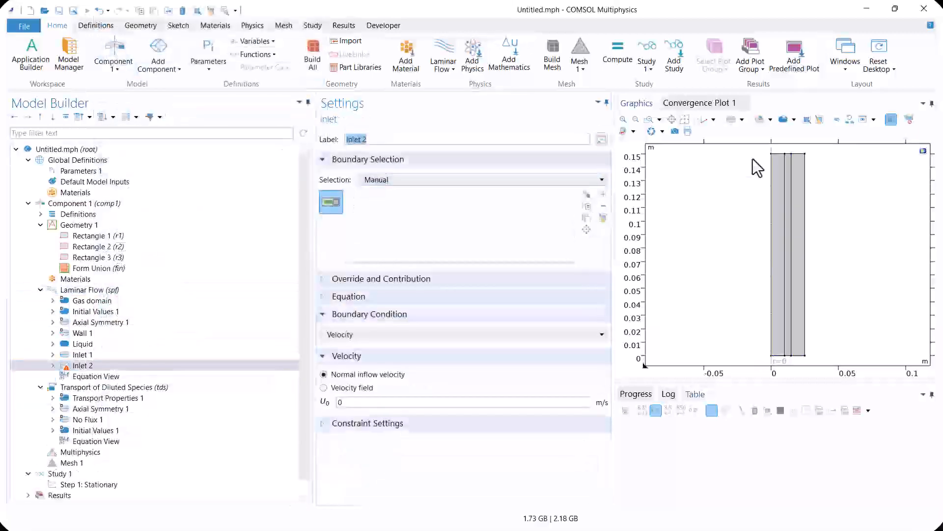
click(797, 156)
click(360, 402)
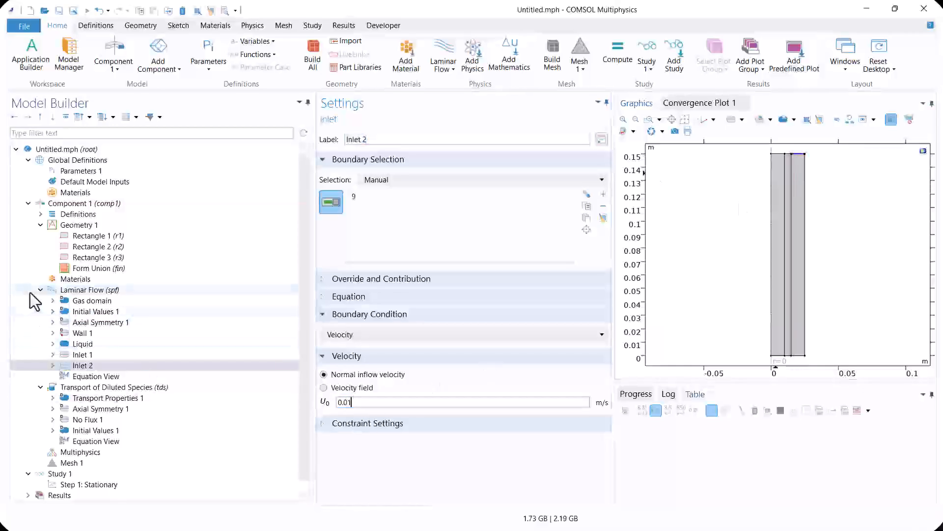
Add a Laminar Flow outlet on the innermost domain's top edge and the outermost domain's bottom edge
click(69, 292)
right_click(78, 290)
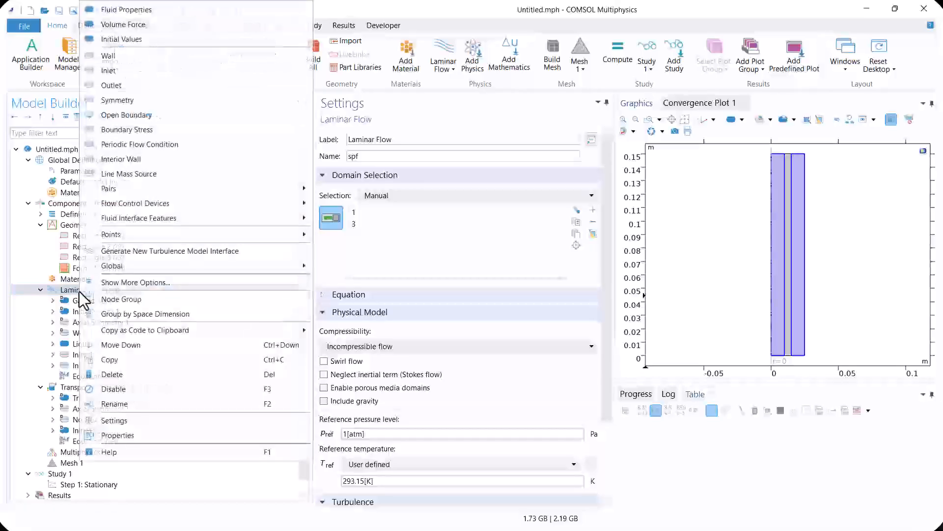
click(120, 81)
click(778, 154)
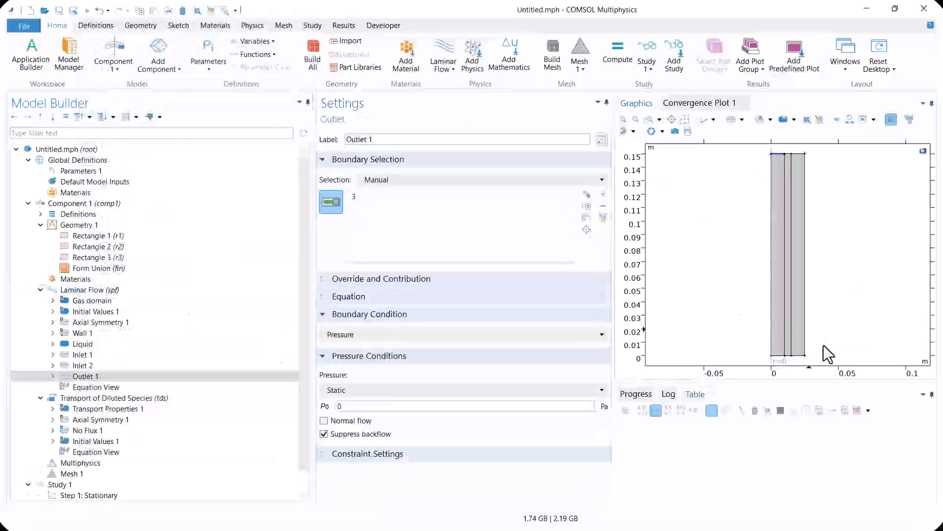
click(799, 355)
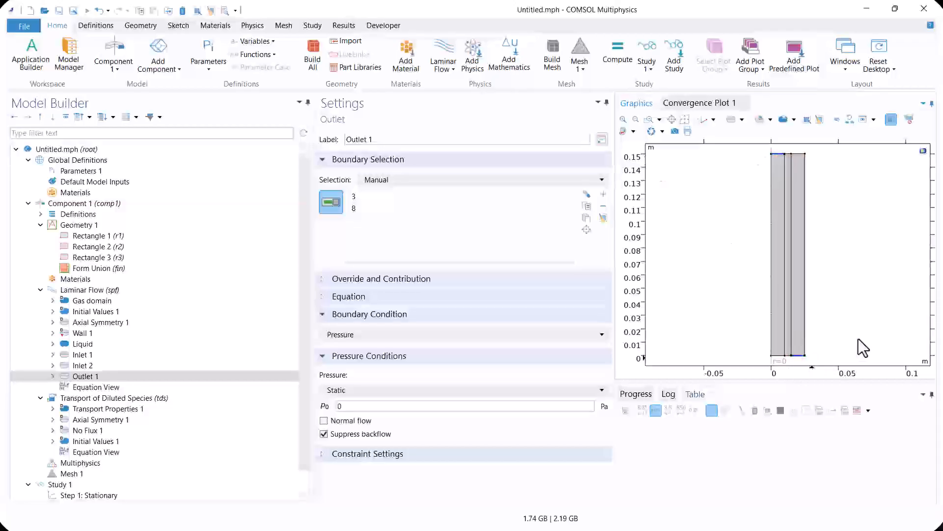
drag(366, 409, 322, 404)
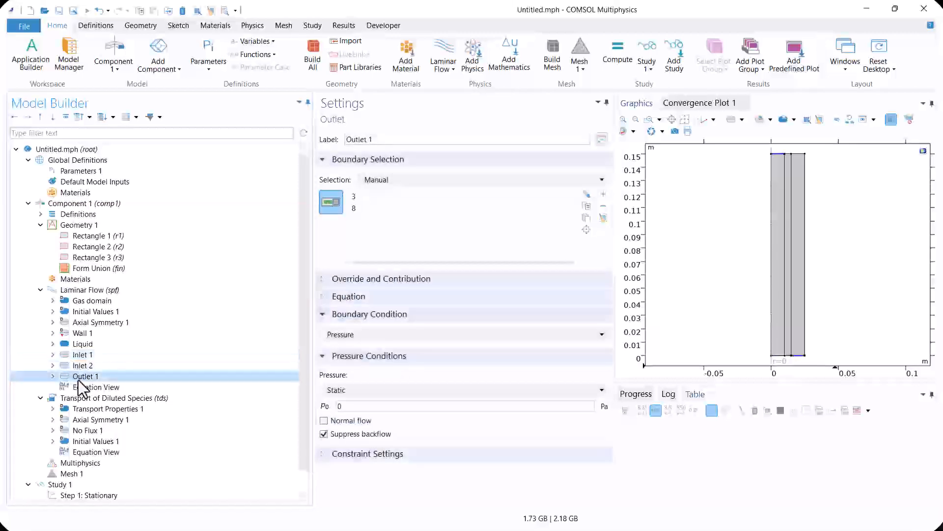
Add two more Transport of Diluted Species interfaces to Component 1
click(93, 397)
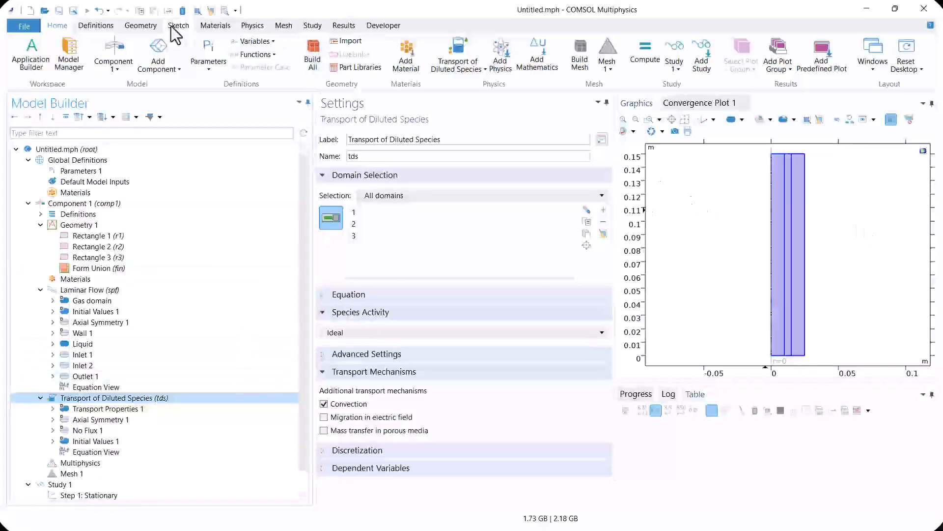
click(252, 26)
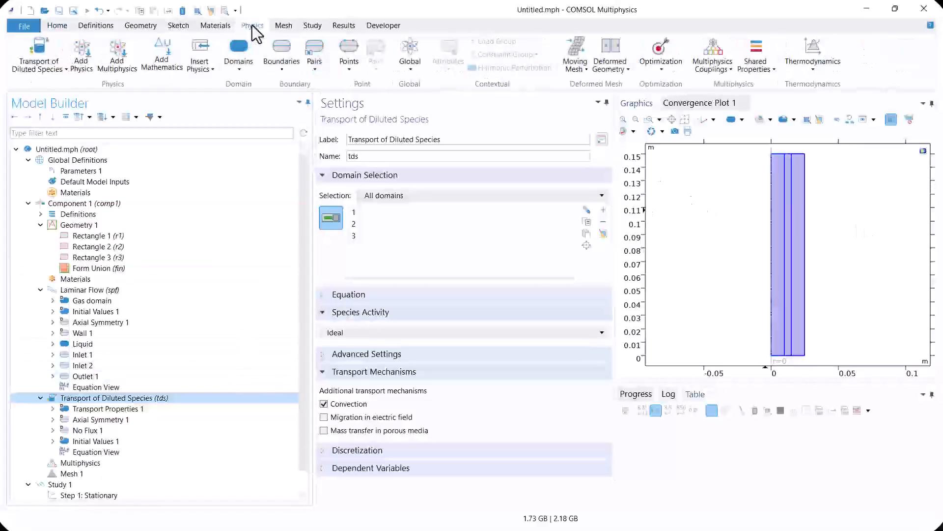
click(90, 61)
click(821, 163)
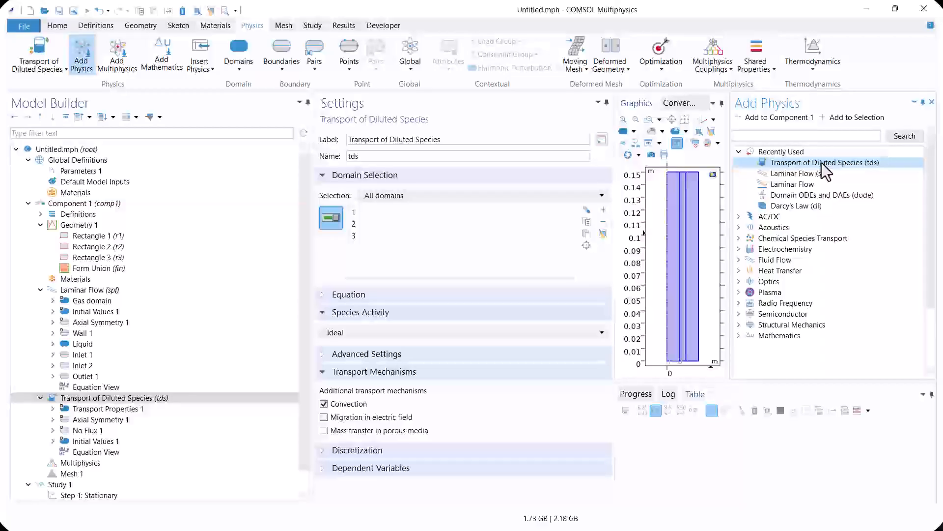
click(773, 118)
click(798, 162)
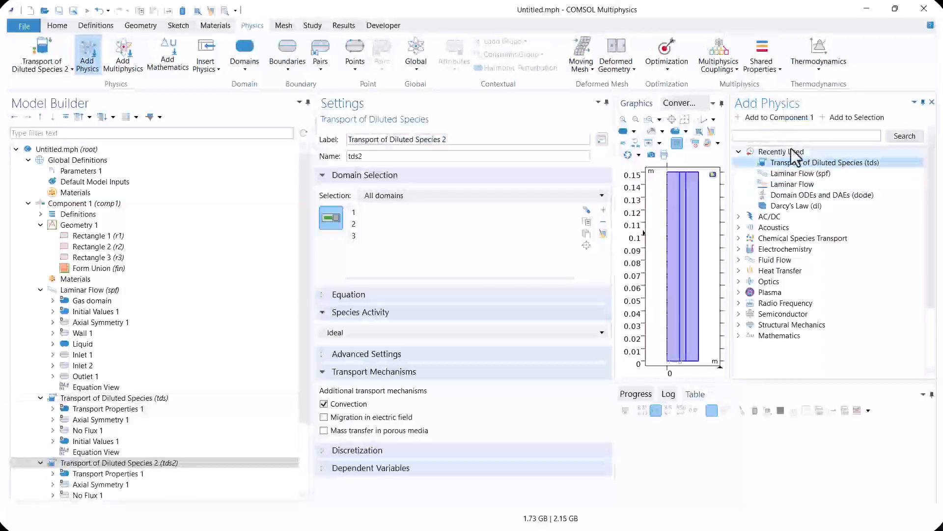
click(774, 118)
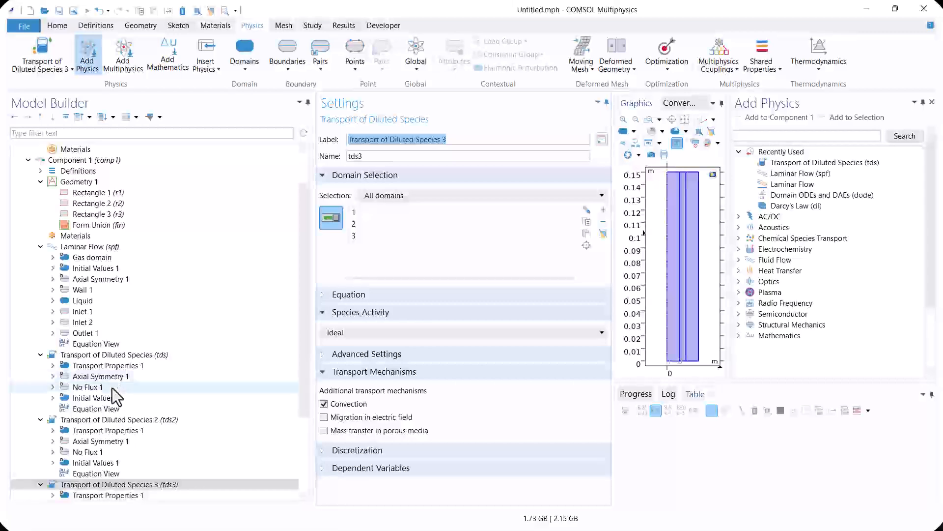
Rename the first Transport of Diluted Species interface (tds) as Gas
scroll(112, 388, down, 2)
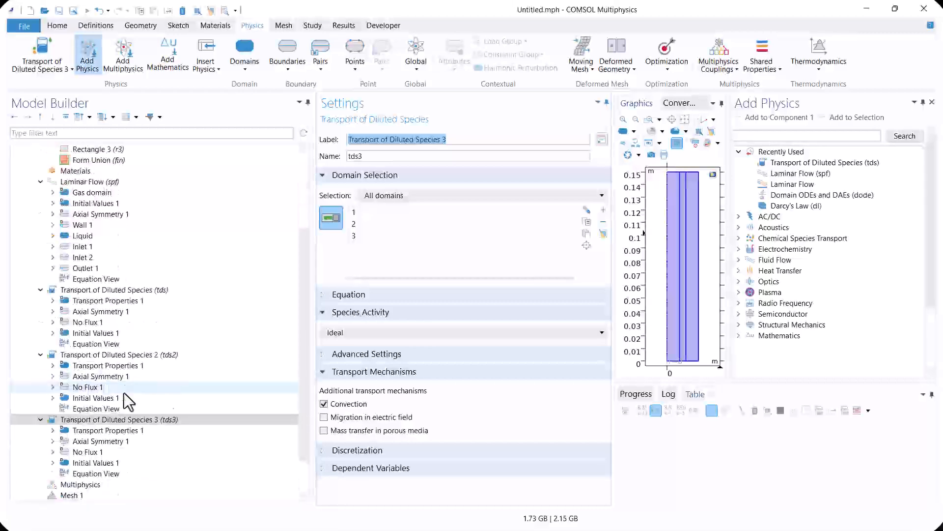
click(112, 291)
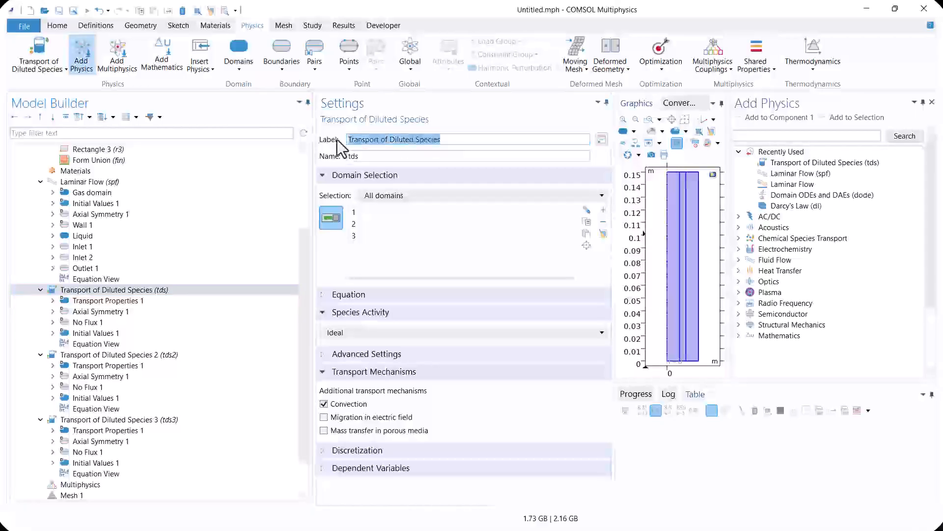
text(g)
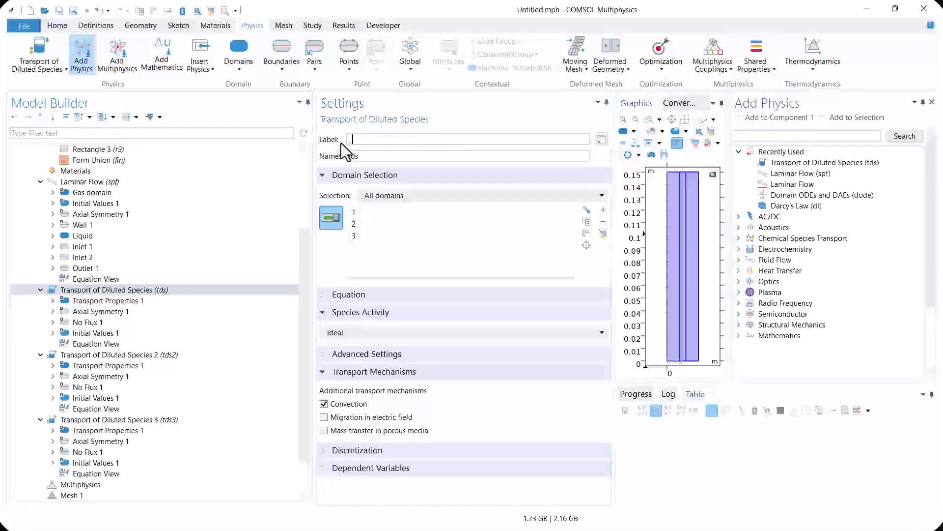
text(as)
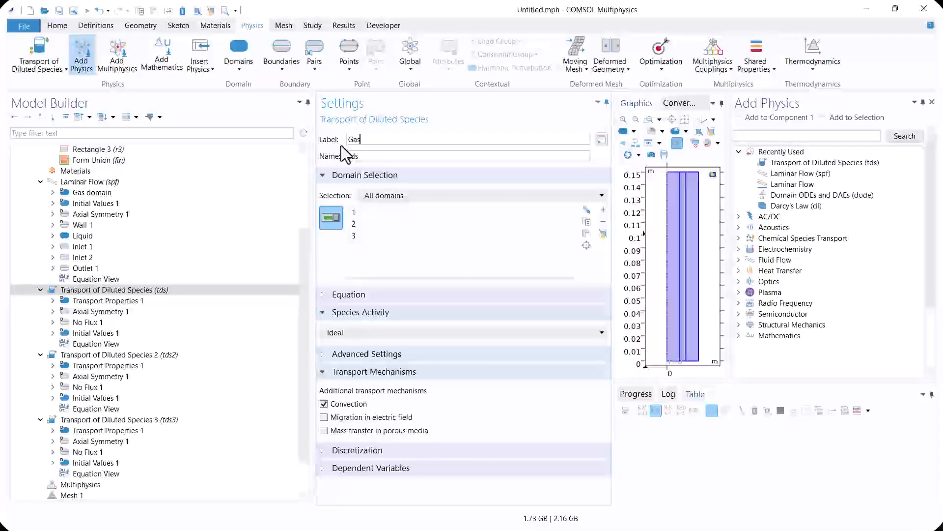
key(Return)
Rename the second Transport of Diluted Species interface (tds2) as Mem and the third (tds3) as Liquid
click(102, 354)
drag(445, 139, 335, 147)
text(Me)
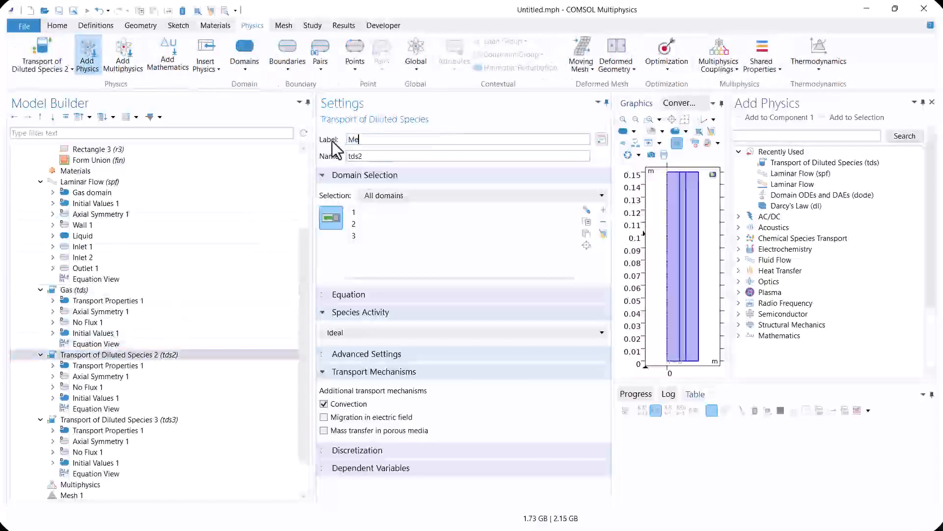
key(Return)
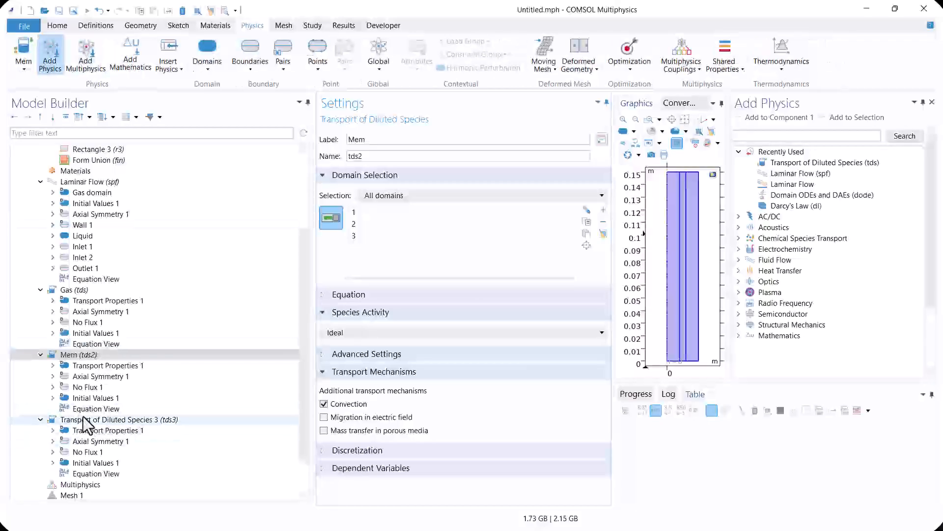
click(98, 419)
drag(471, 140, 320, 136)
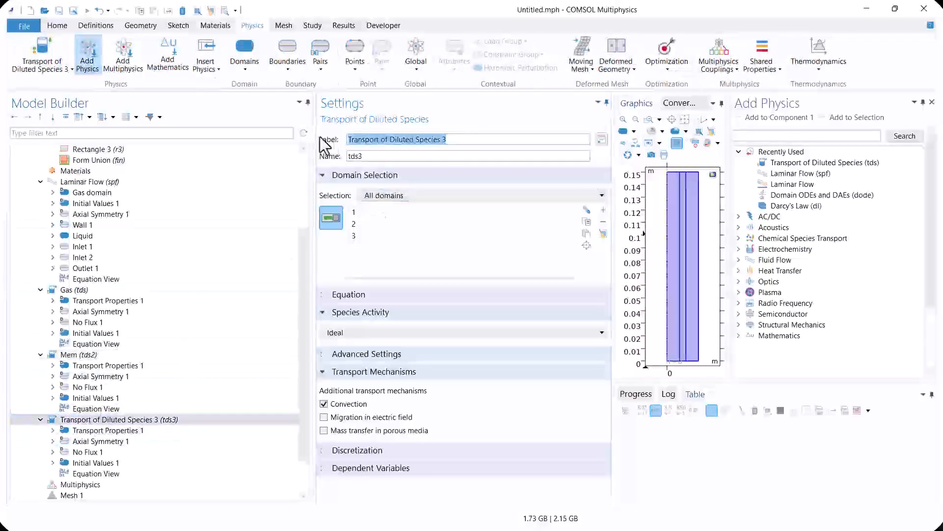
text(Liquid)
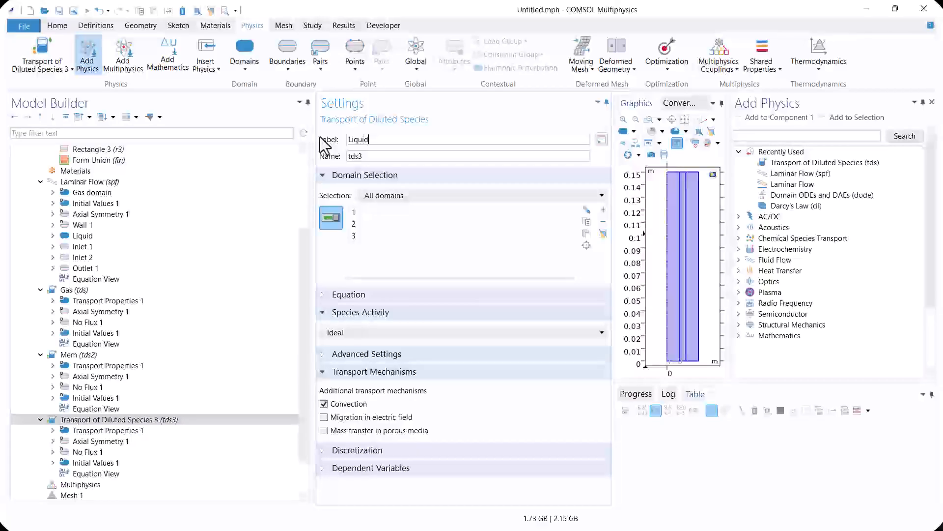
key(Return)
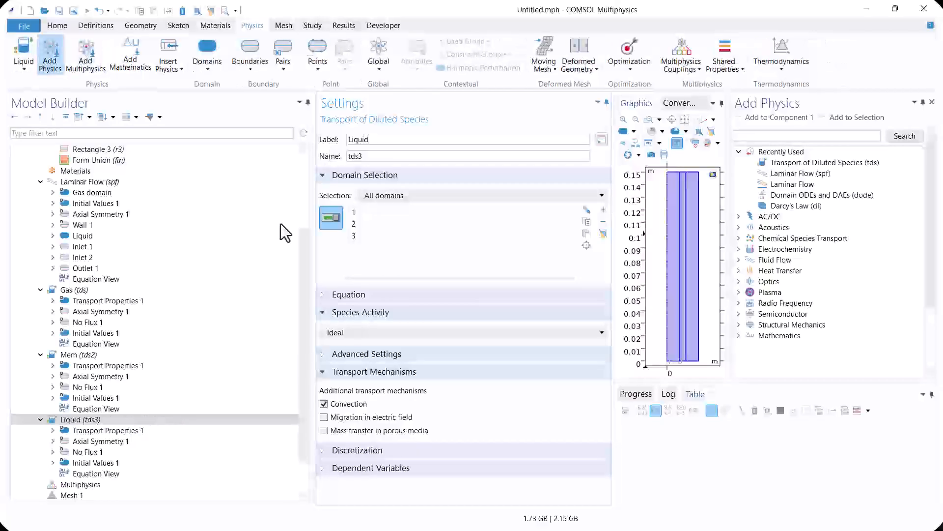
Restrict the Gas interface to the outermost domain by removing domains 1 and 2 from its selection
click(90, 291)
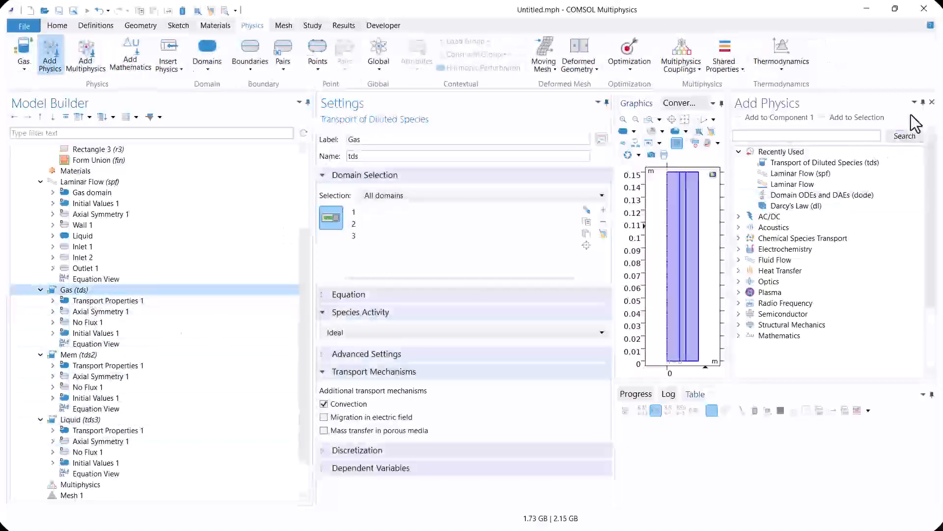
click(932, 101)
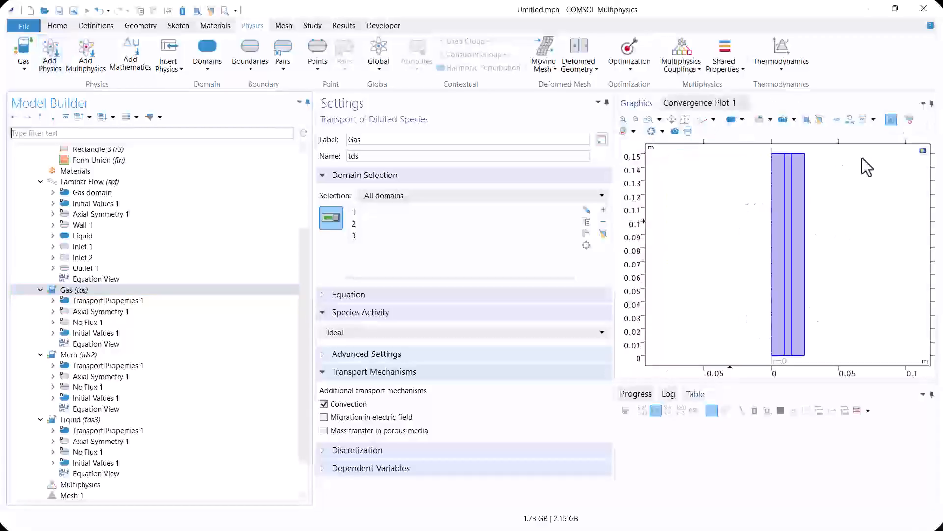
click(778, 192)
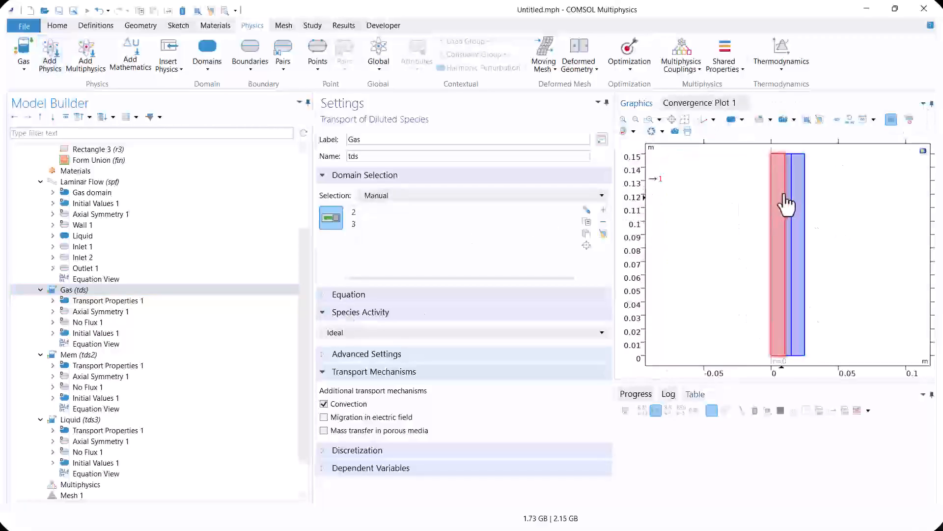
click(788, 205)
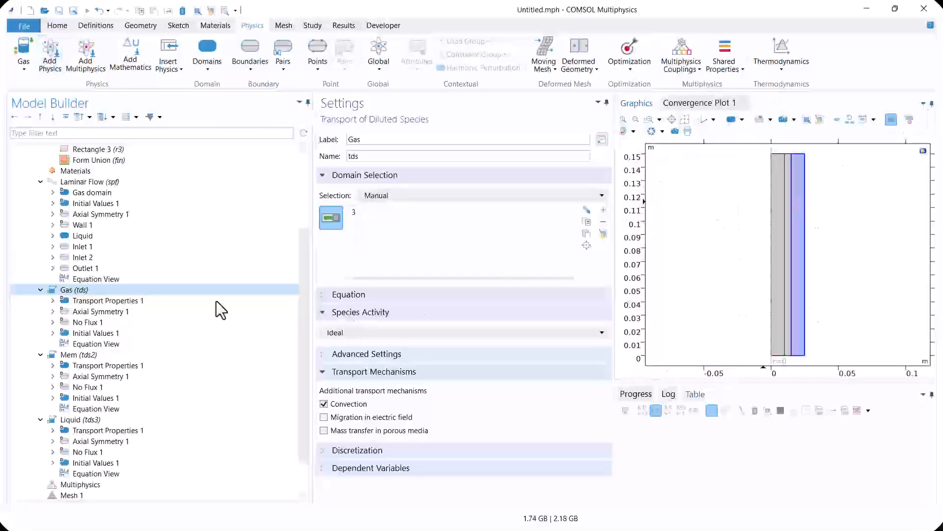
Restrict the Mem interface to the middle domain and the Liquid interface to the innermost domain
click(79, 354)
click(778, 265)
click(798, 261)
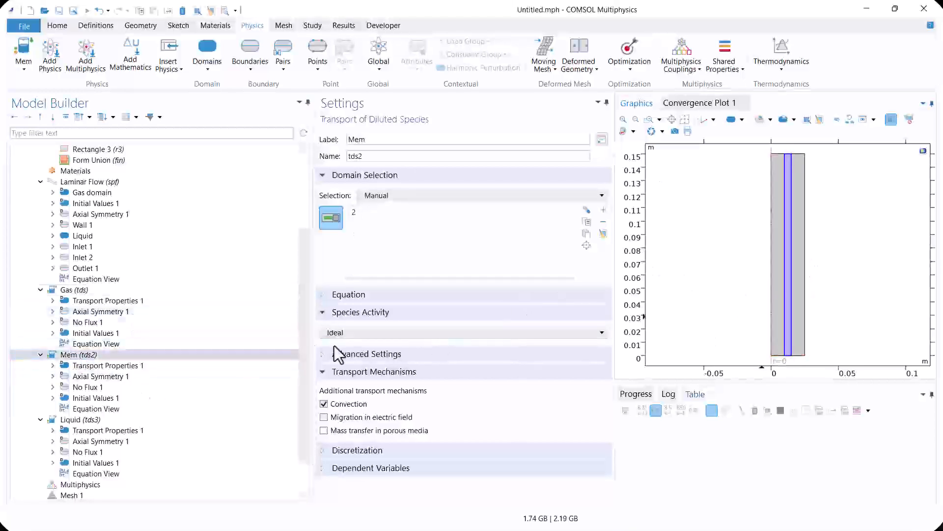
click(145, 420)
click(803, 253)
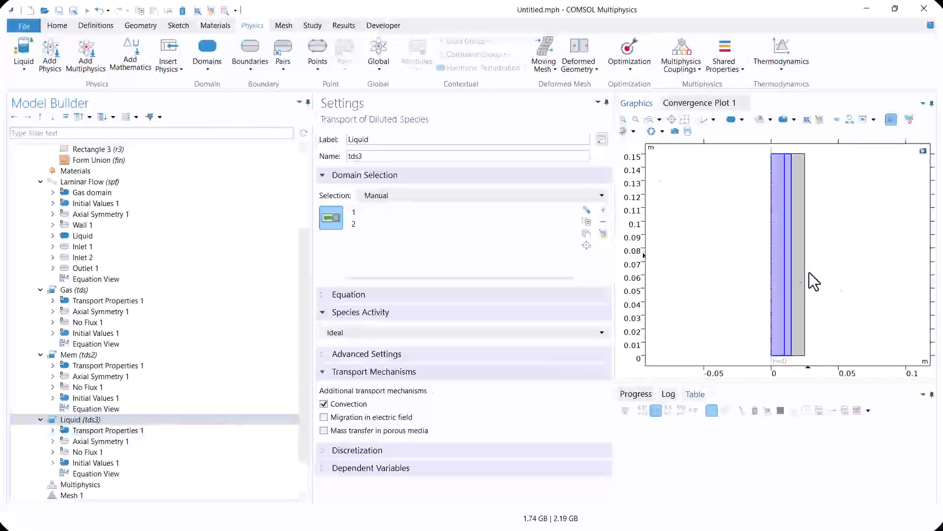
click(790, 273)
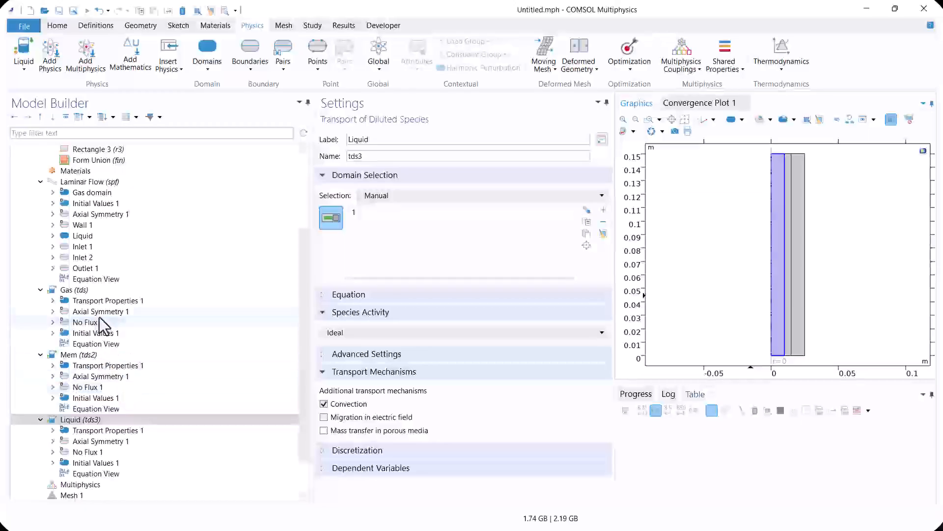
Add an Inflow condition to the Gas interface on the outermost domain's top edge with a concentration of 10 mol/m³
click(95, 290)
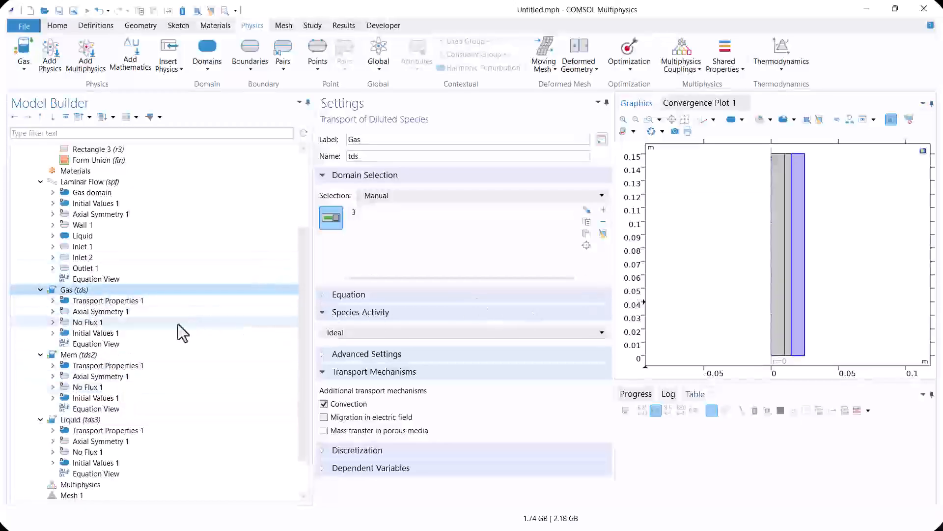
right_click(125, 290)
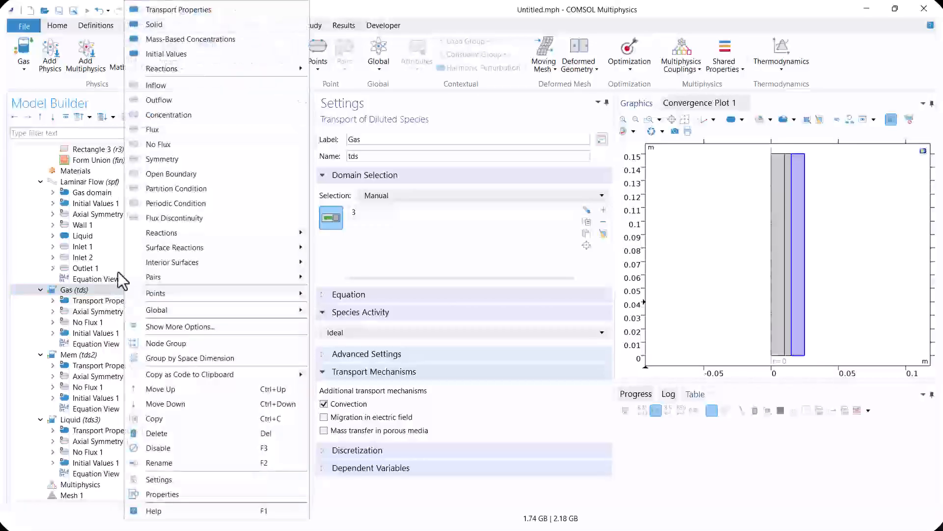
click(162, 85)
click(800, 156)
double_click(344, 334)
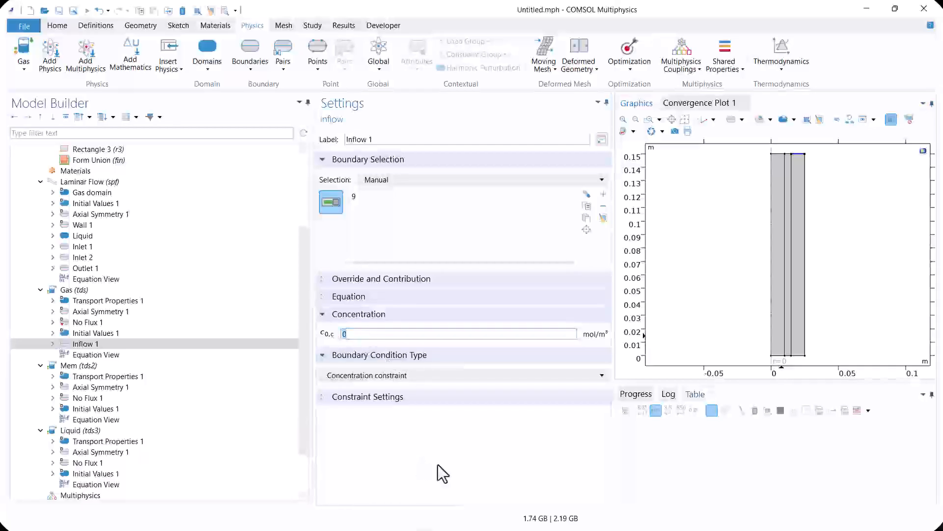
text(10)
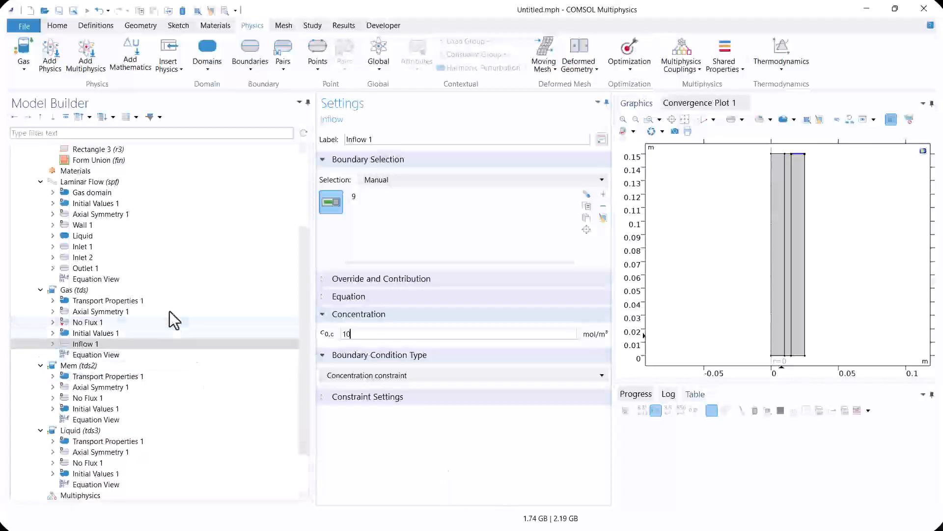
Add an Outflow condition to the Gas interface on the outermost domain's bottom edge
right_click(162, 293)
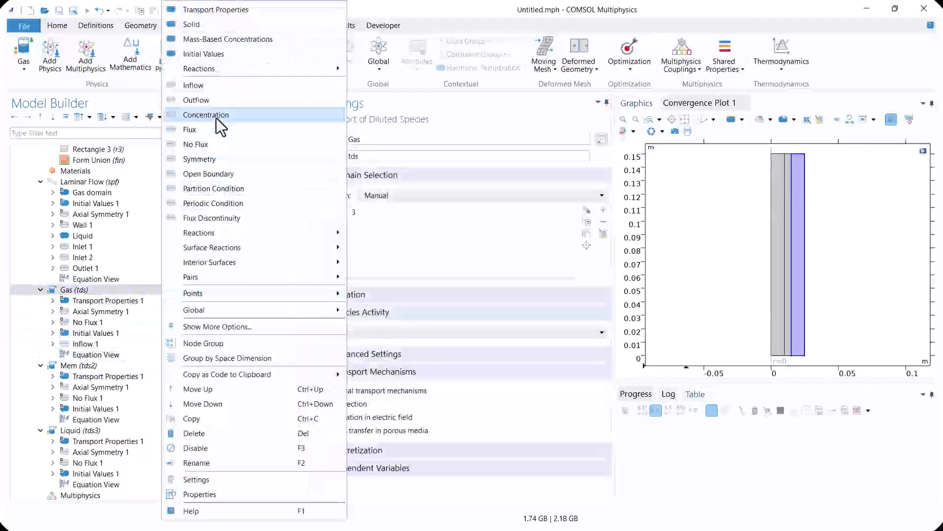
click(219, 100)
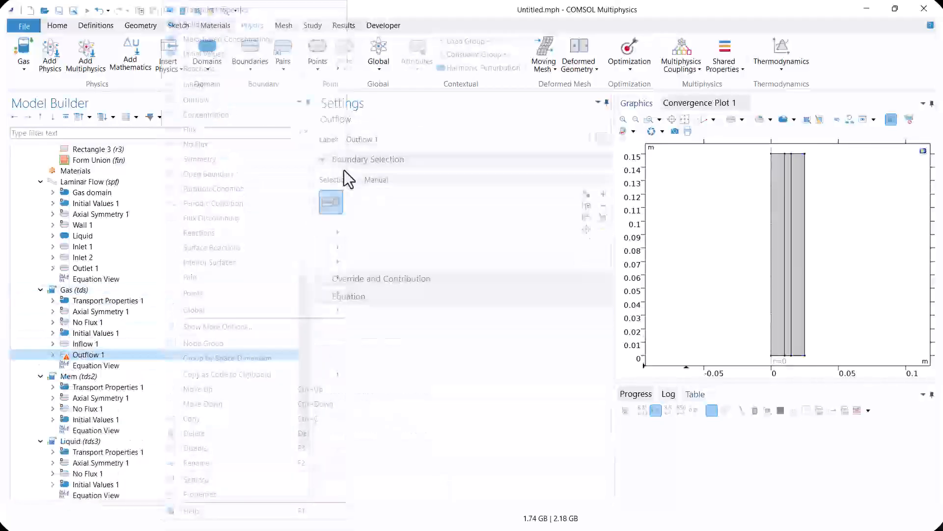
click(800, 356)
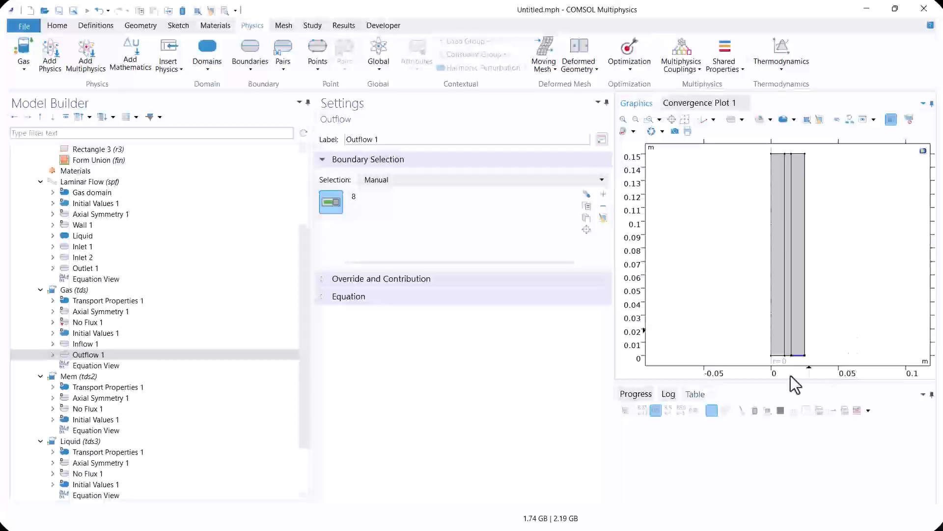
click(155, 347)
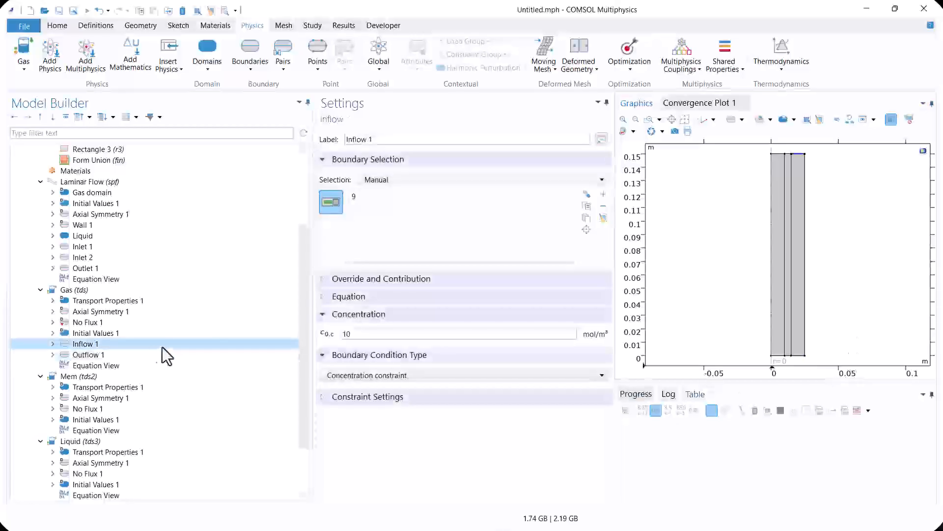
click(85, 356)
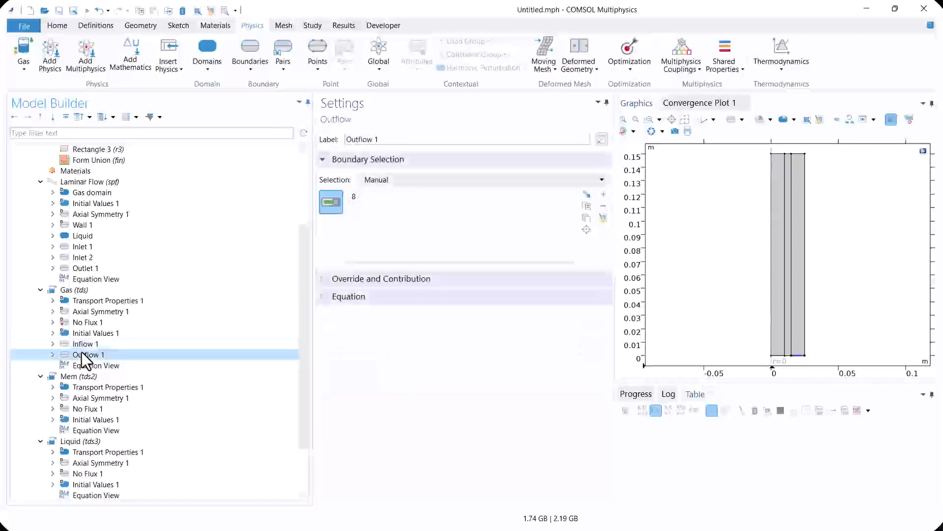
Add a Concentration condition to the Gas interface on the gas–membrane boundary (7) and enable it for species c
click(79, 293)
right_click(79, 293)
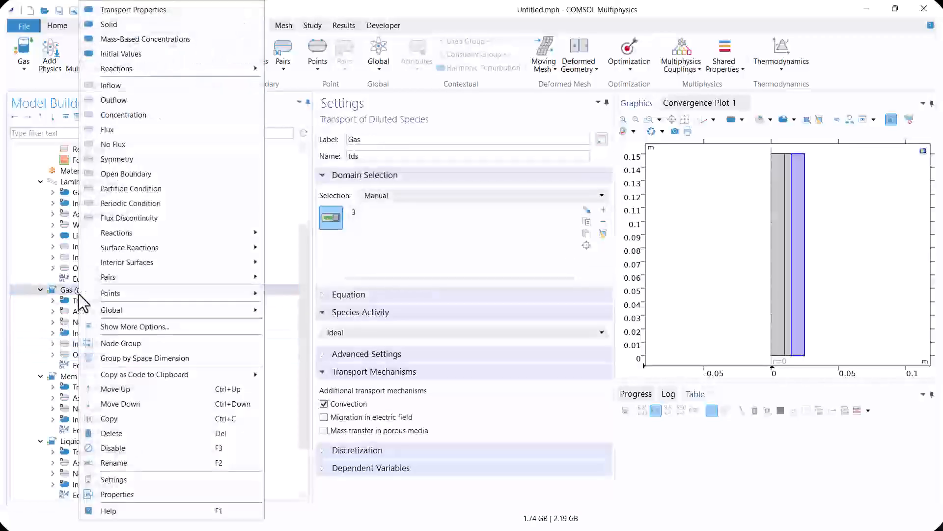
click(134, 121)
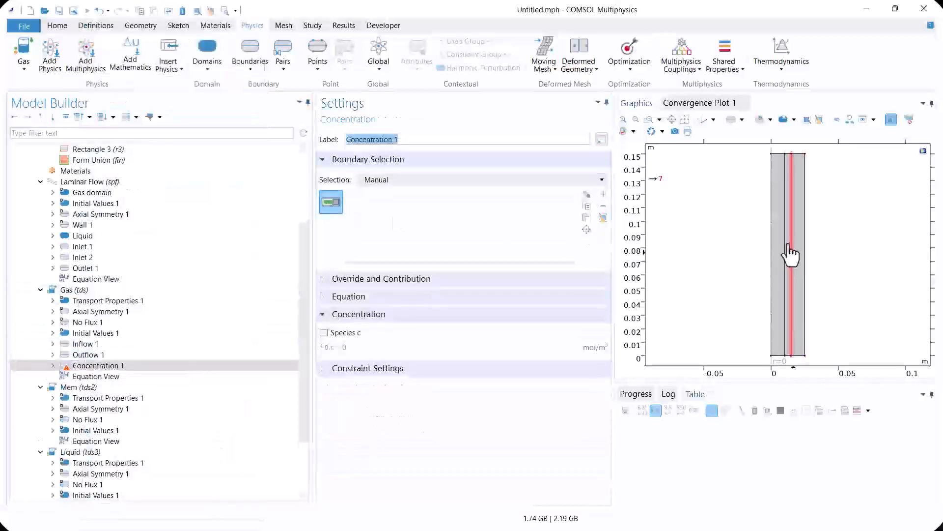
click(791, 257)
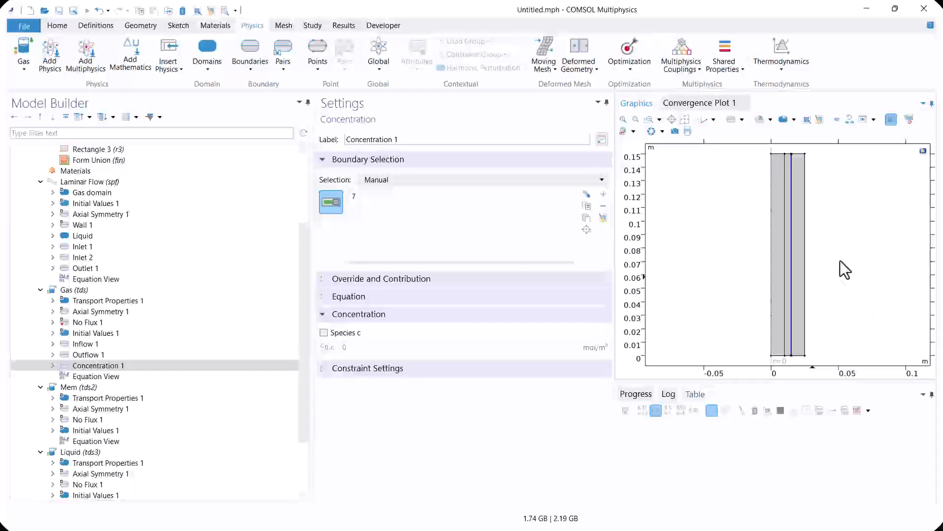
click(354, 334)
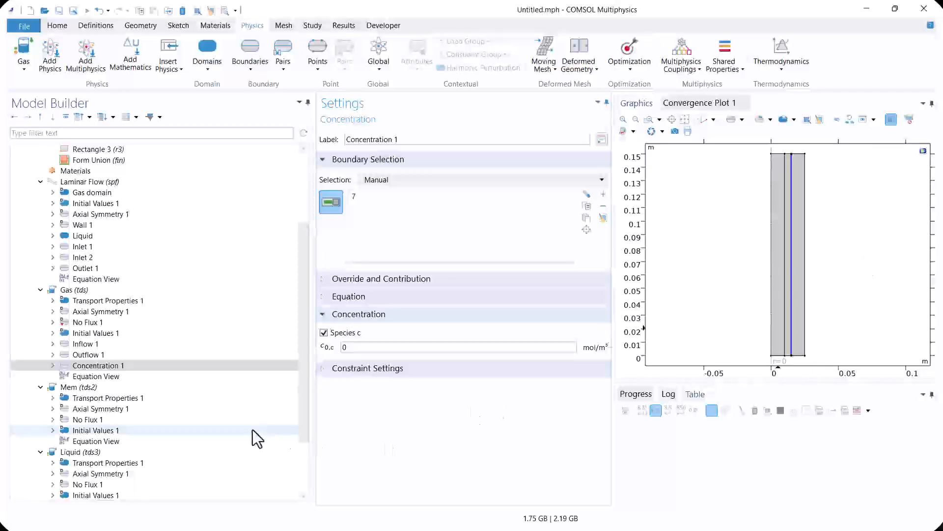
Look up the Mem interface's dependent variable and set the Gas concentration condition on the gas–membrane boundary to c2
click(81, 388)
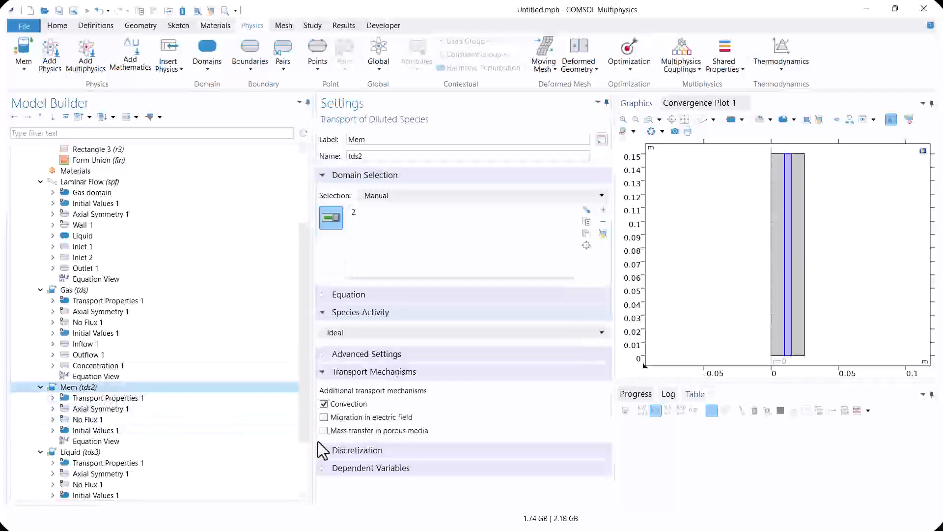
click(354, 470)
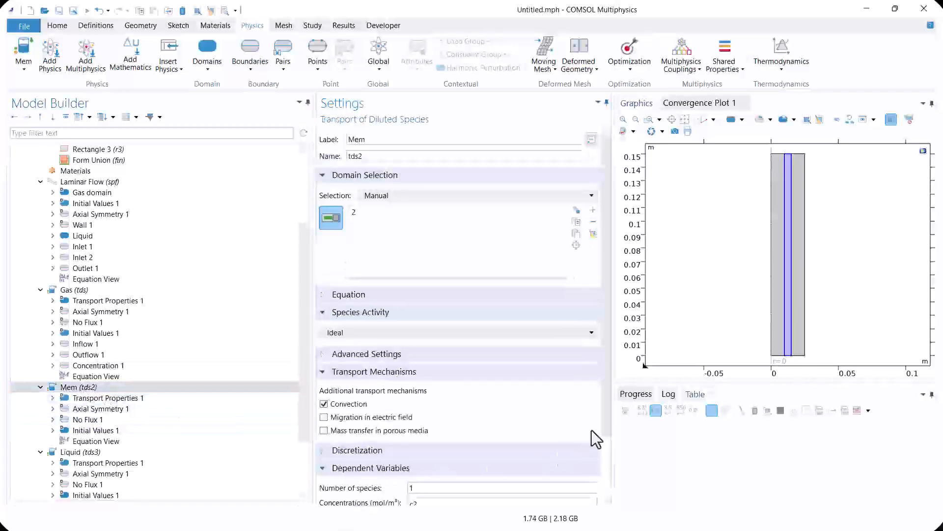
drag(606, 409, 606, 464)
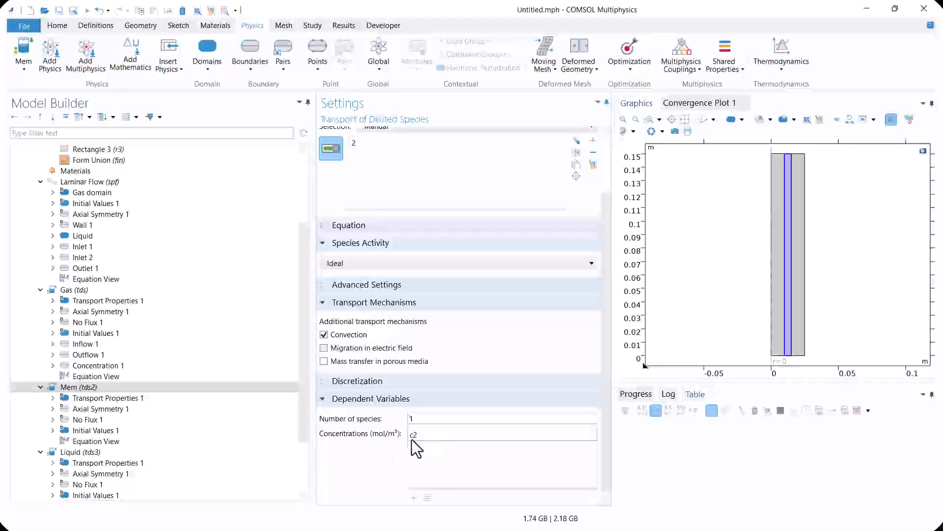
click(100, 365)
click(349, 347)
text(c2)
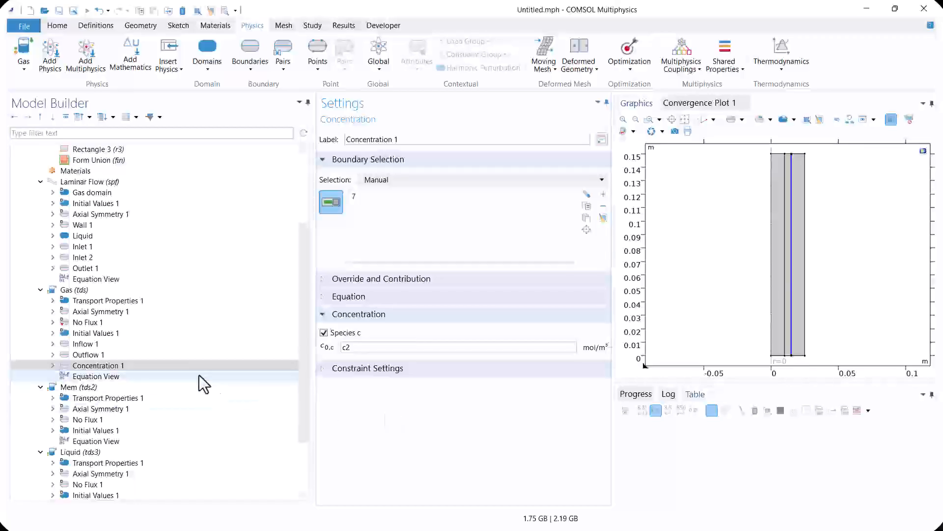
click(165, 355)
click(122, 353)
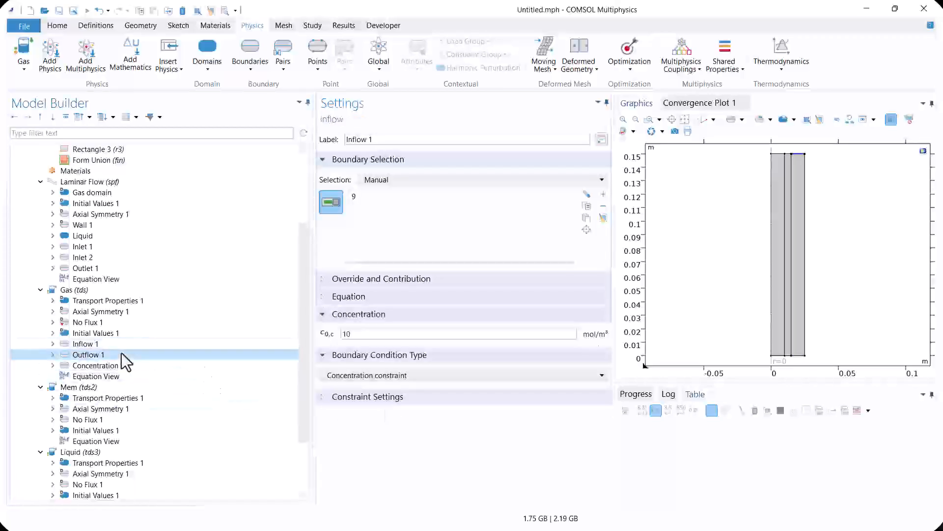
click(118, 365)
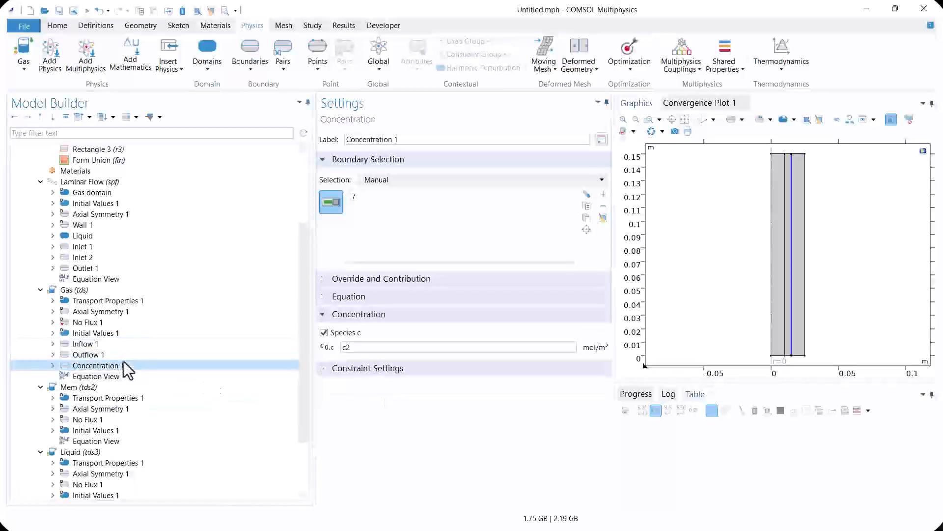
In the Gas transport properties, use Velocity field (spf) for convection and set the diffusion coefficient to 1.5e-5[m^2/s]
click(86, 301)
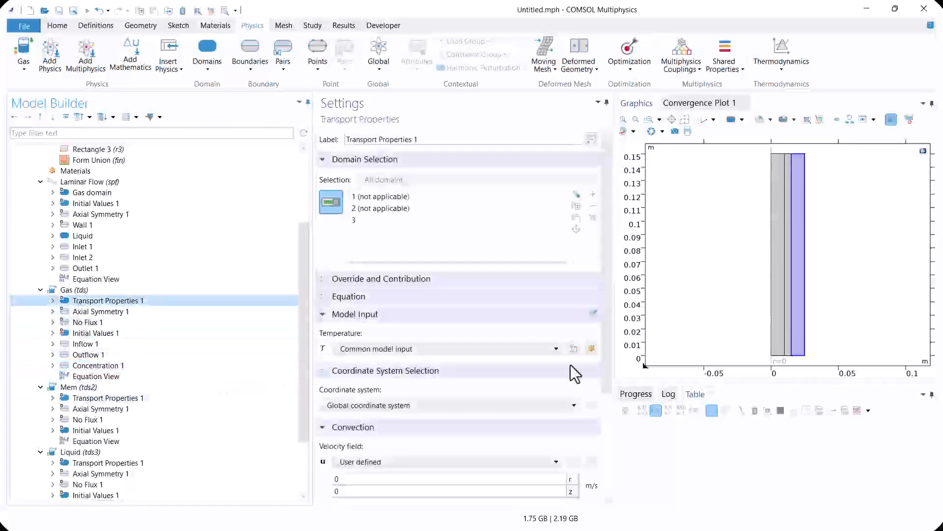
scroll(609, 300, down, 5)
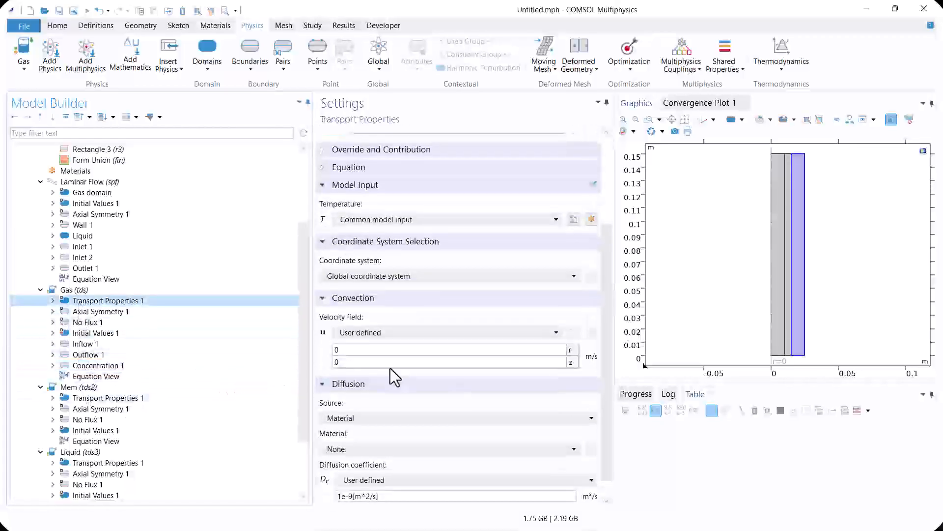
click(371, 333)
click(367, 344)
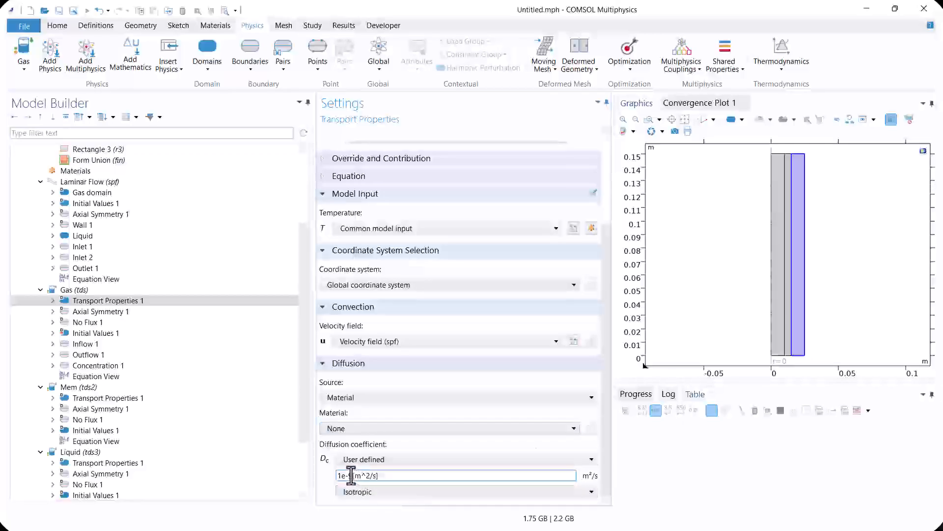
drag(350, 476, 353, 477)
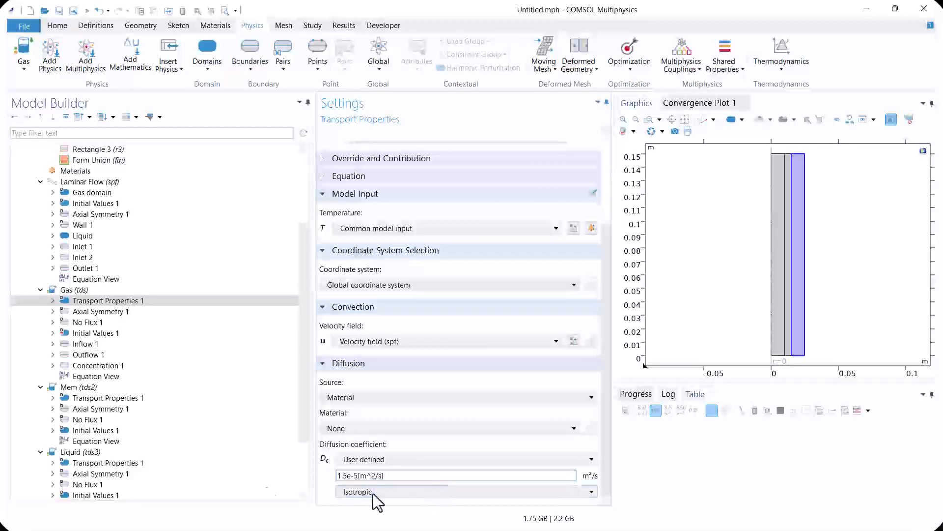
click(112, 303)
click(102, 310)
click(83, 293)
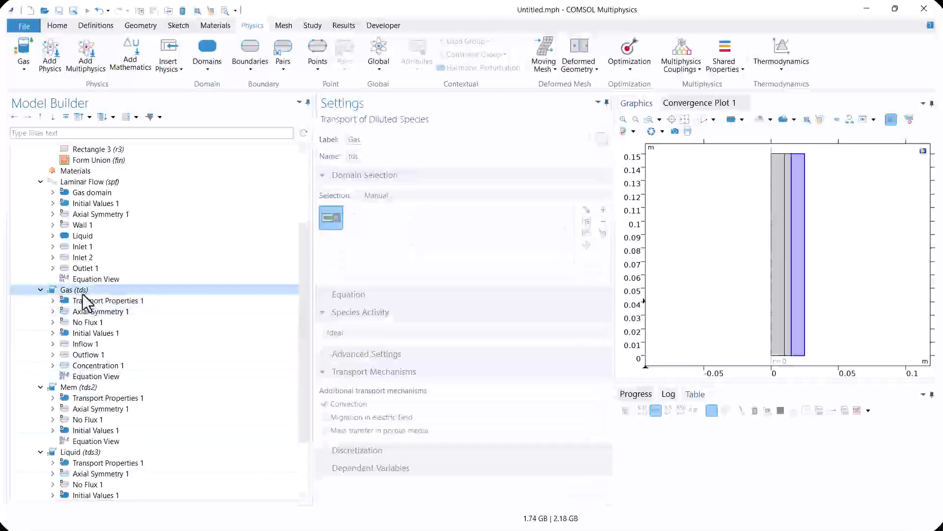
Enable mass transfer in porous media for the Mem interface and add a Porous Medium on the middle domain
click(115, 389)
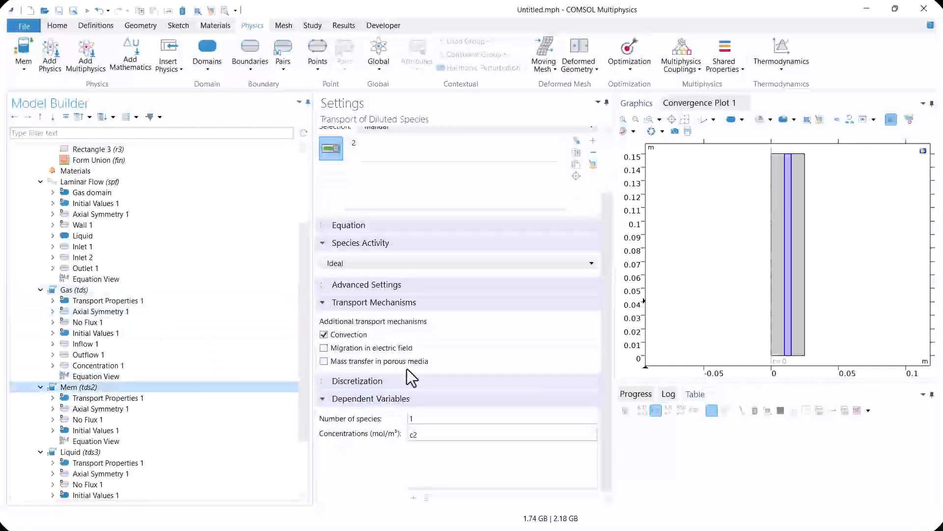
click(376, 362)
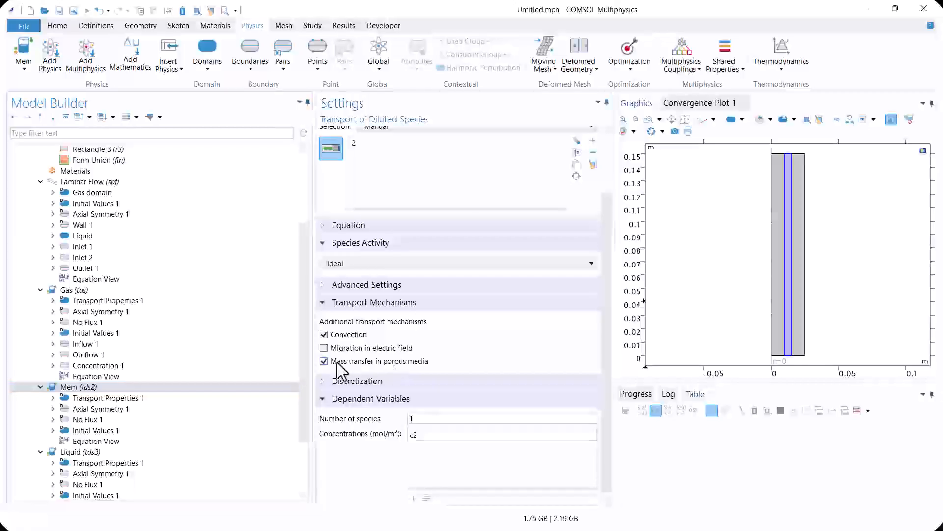
right_click(105, 387)
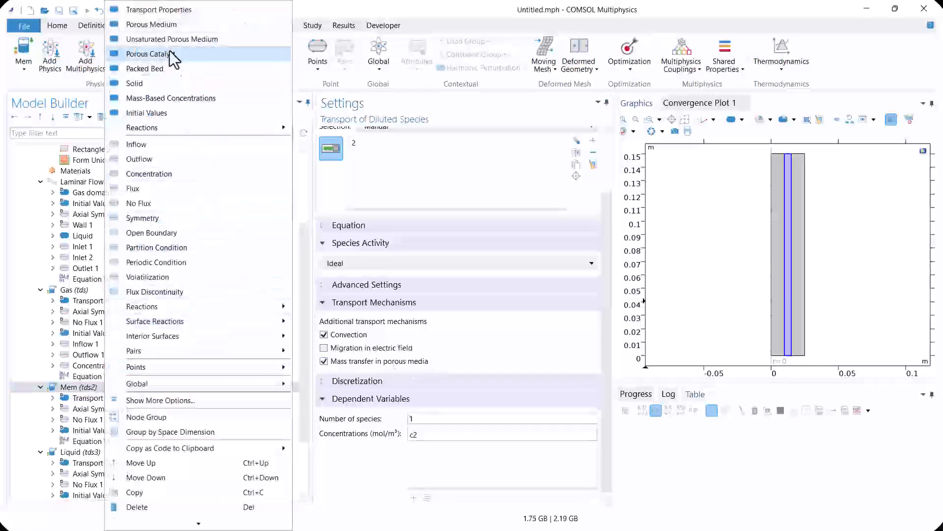
click(151, 24)
scroll(186, 427, down, 1)
click(789, 241)
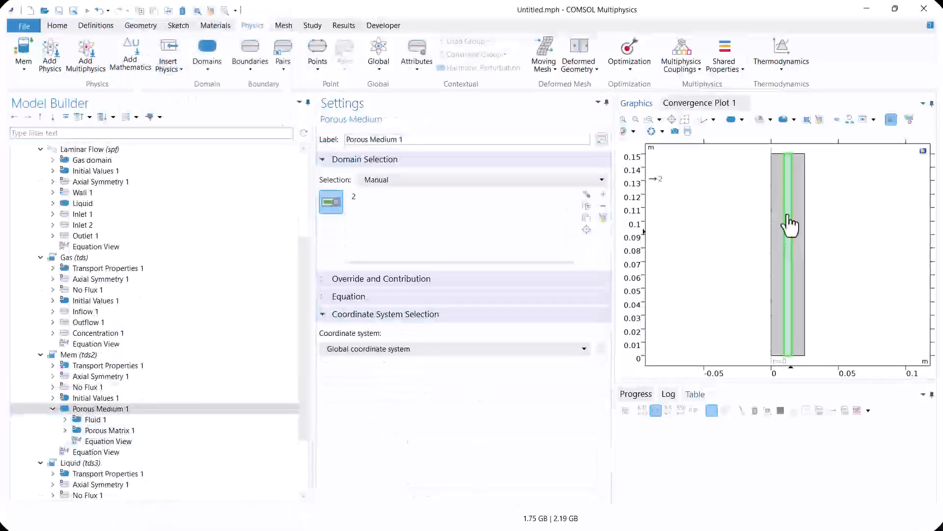
Set the fluid diffusion coefficient of the Mem porous medium's Fluid node to 1.5e-5[m^2/s] and collapse the Porous Medium node
click(96, 419)
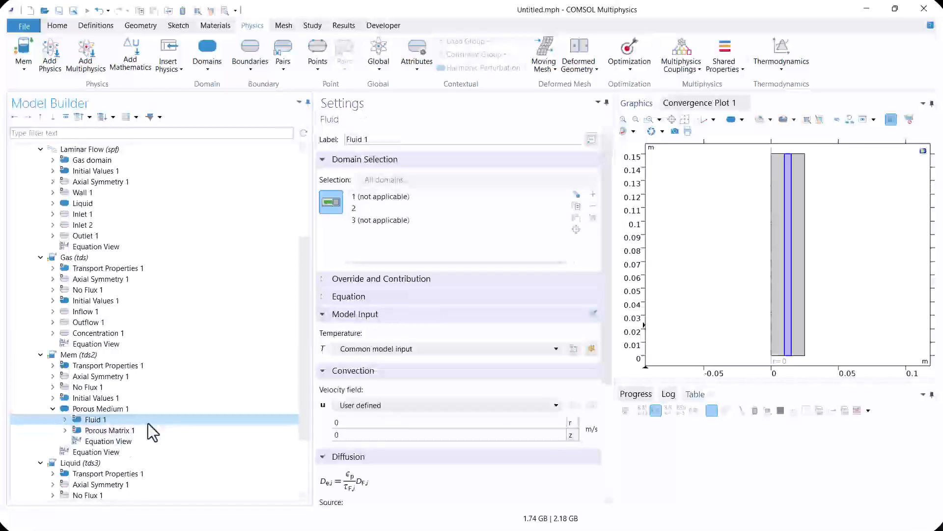
drag(601, 323, 592, 417)
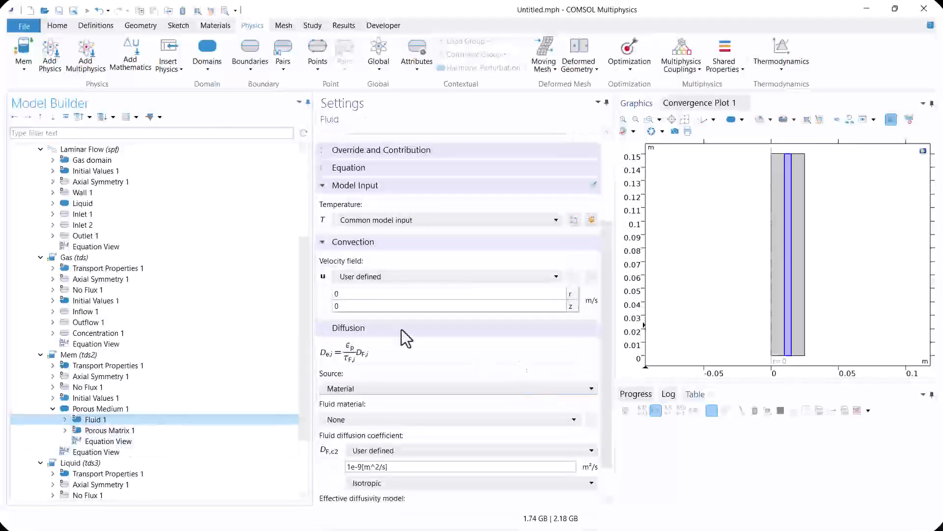
drag(608, 335, 597, 378)
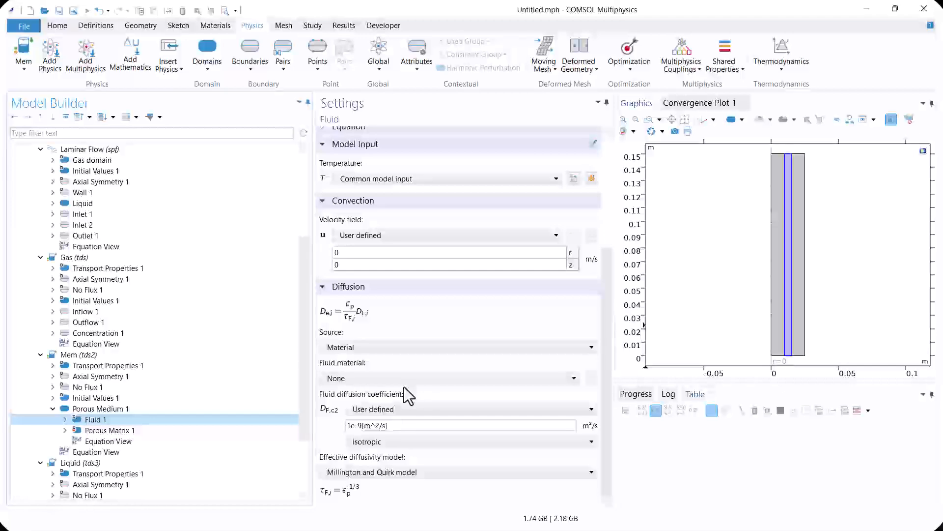
click(352, 427)
text(.5)
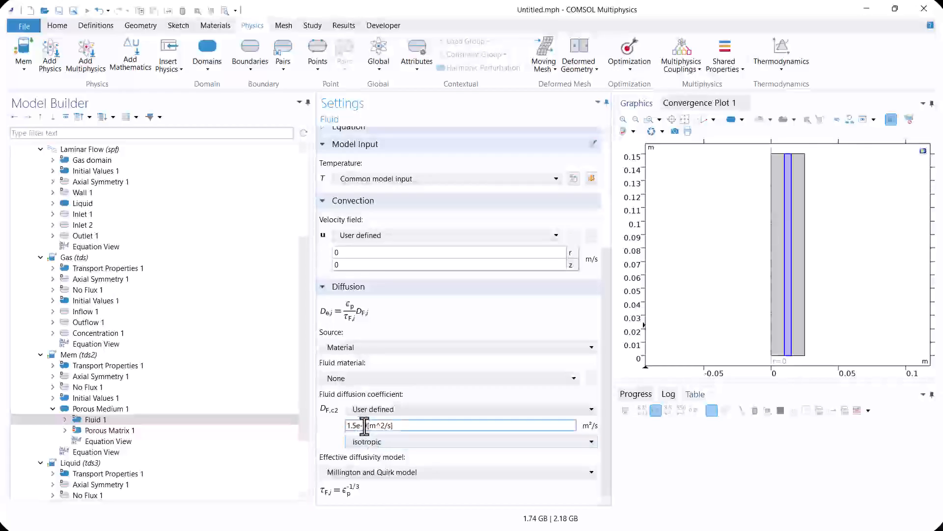
click(366, 425)
key(BackSpace)
text(5)
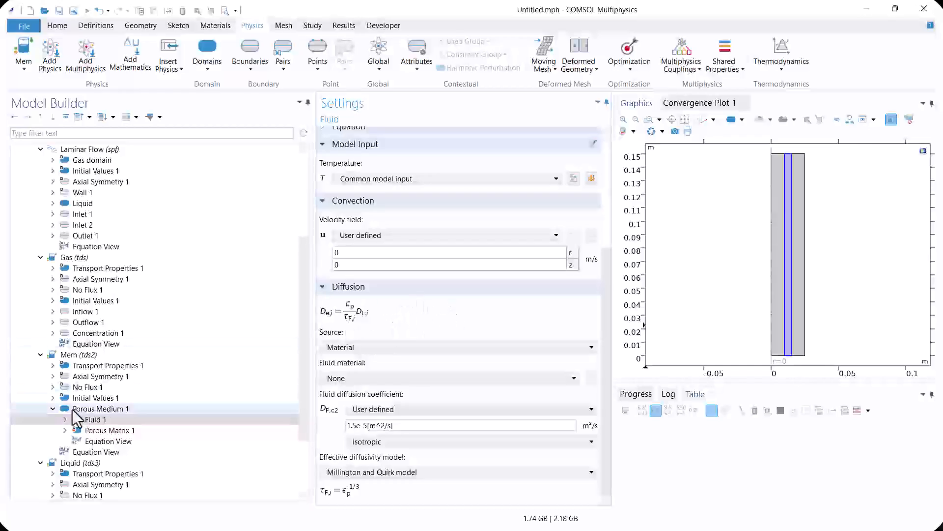
click(84, 430)
click(81, 409)
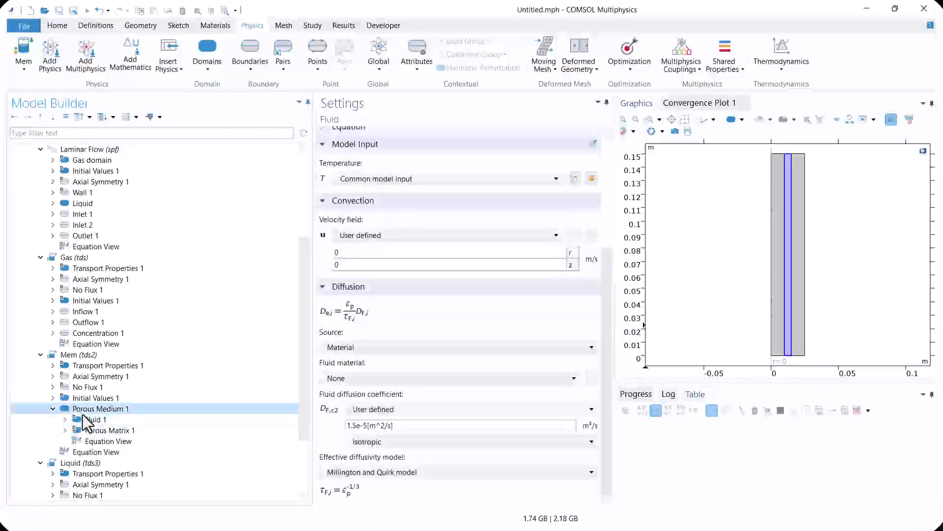
click(53, 409)
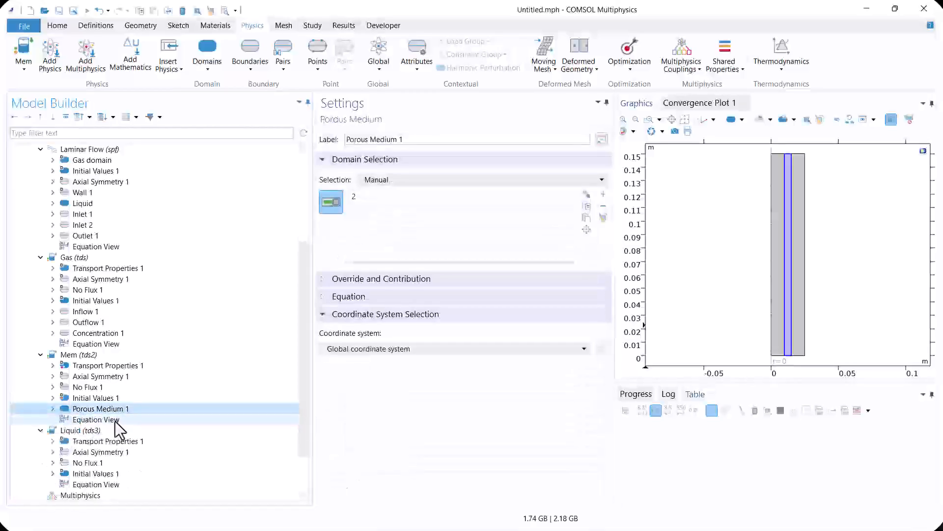
Add a Concentration condition to the Mem interface on the gas–membrane boundary (7), with species c2 set to c
click(108, 355)
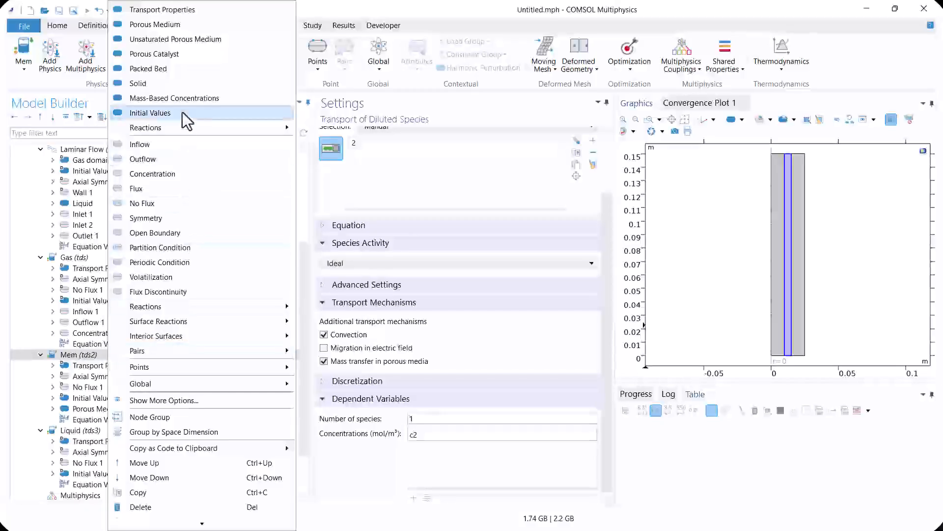
click(171, 176)
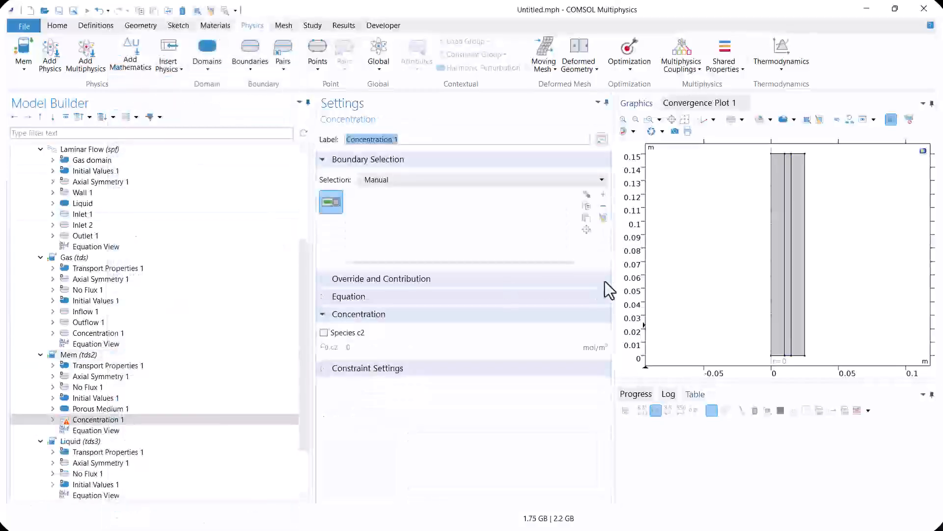
click(791, 254)
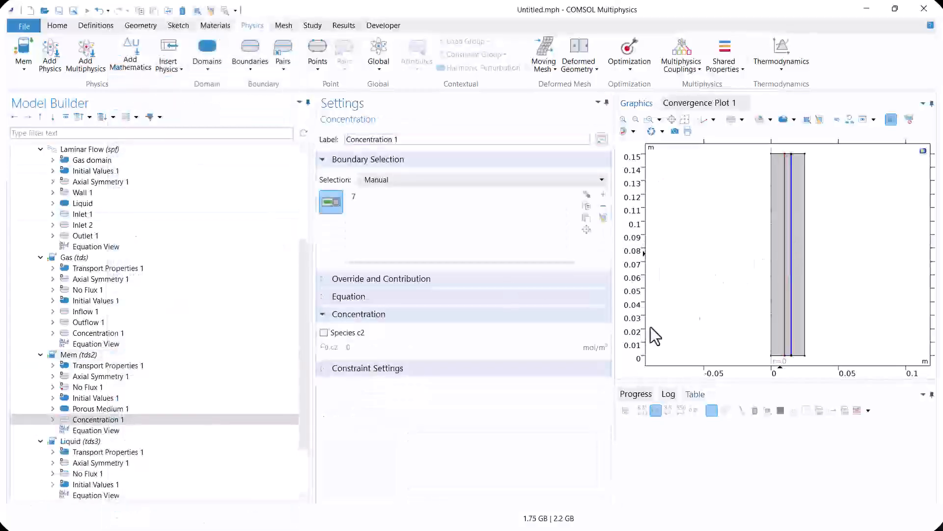
click(351, 332)
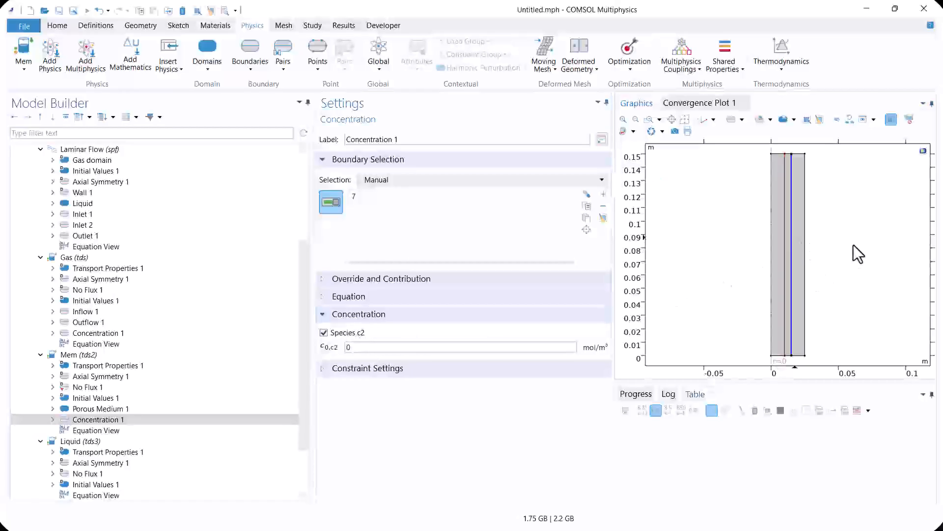
double_click(348, 347)
text(c)
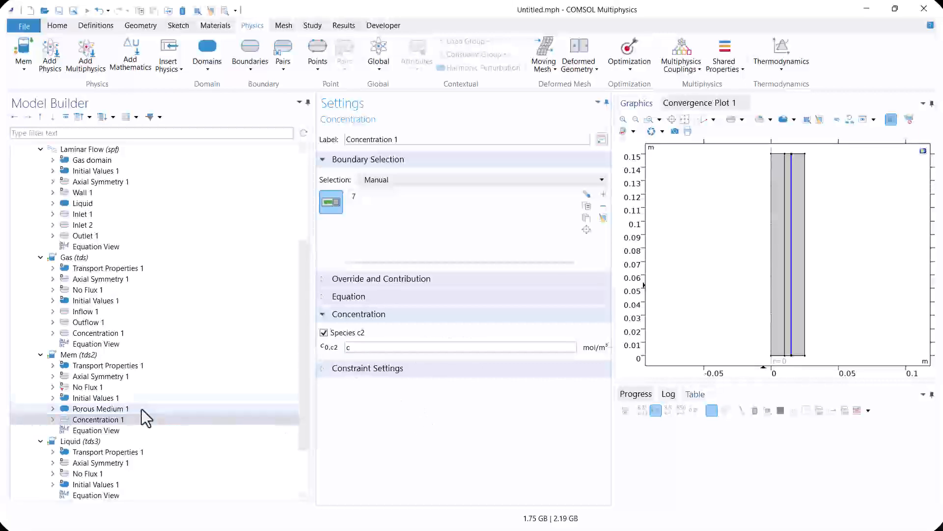
Add a second Concentration condition to the Mem interface on the membrane–liquid boundary (4), with species c2 set to c3/m
click(95, 356)
right_click(94, 355)
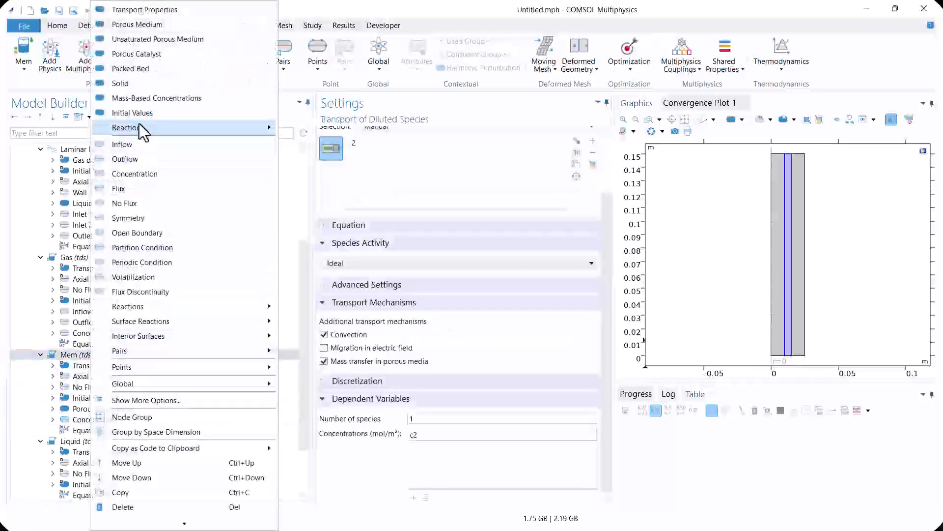
click(143, 174)
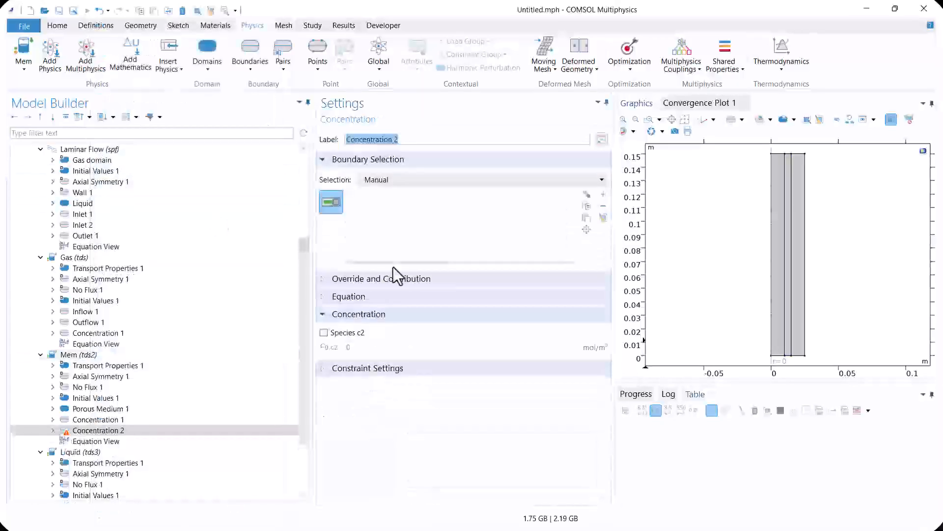
click(784, 259)
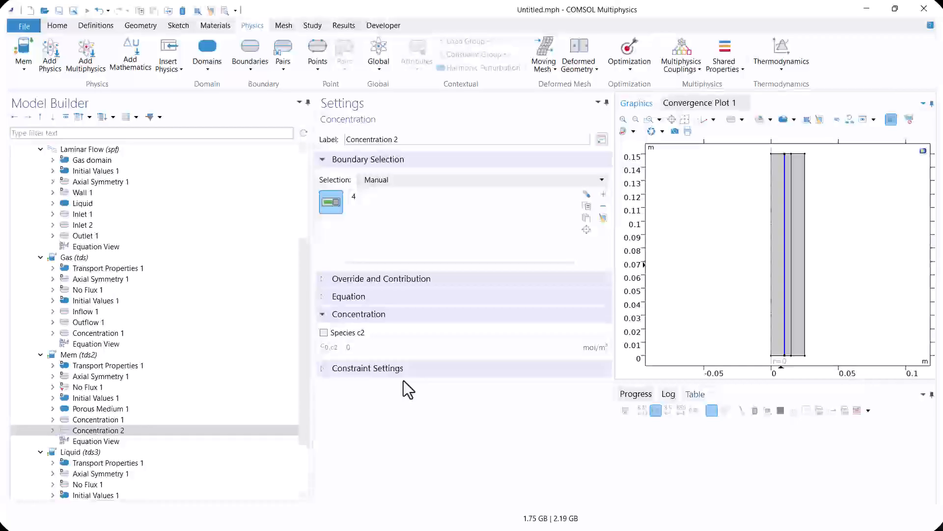
click(324, 333)
double_click(348, 347)
text(c3/m)
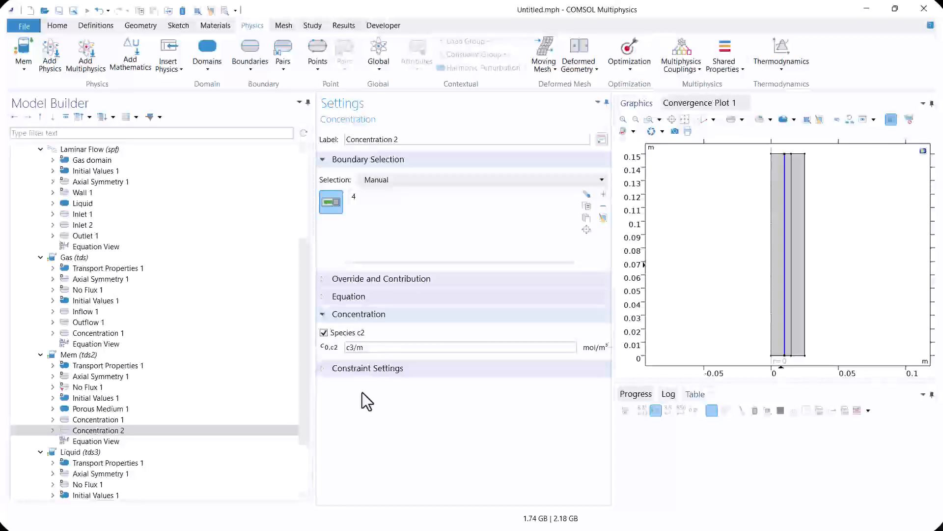
Check the Liquid interface's dependent variable against the expressions in the two Mem concentration conditions
click(85, 461)
click(82, 452)
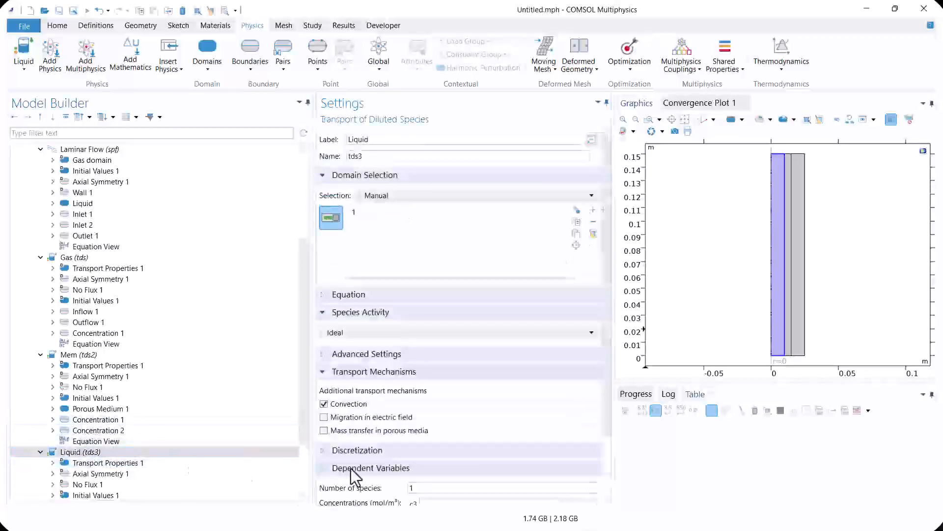
scroll(609, 441, down, 2)
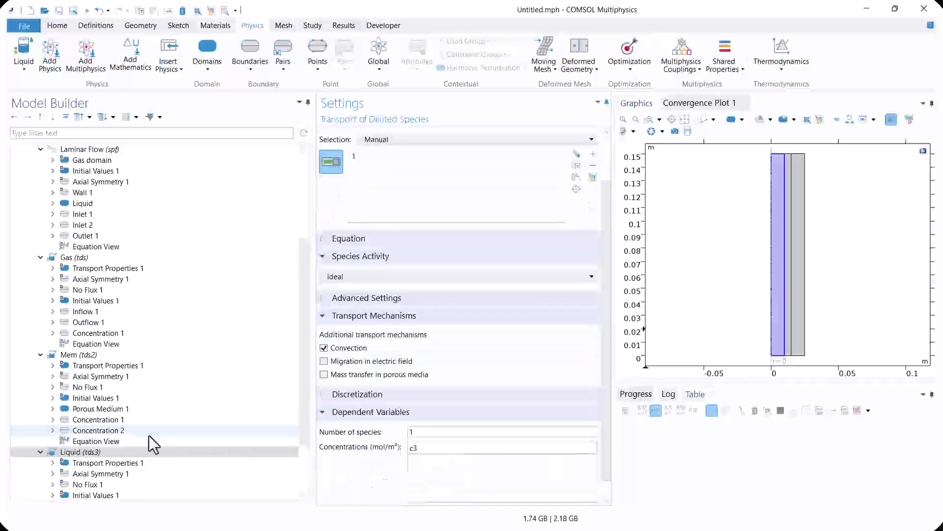
click(133, 430)
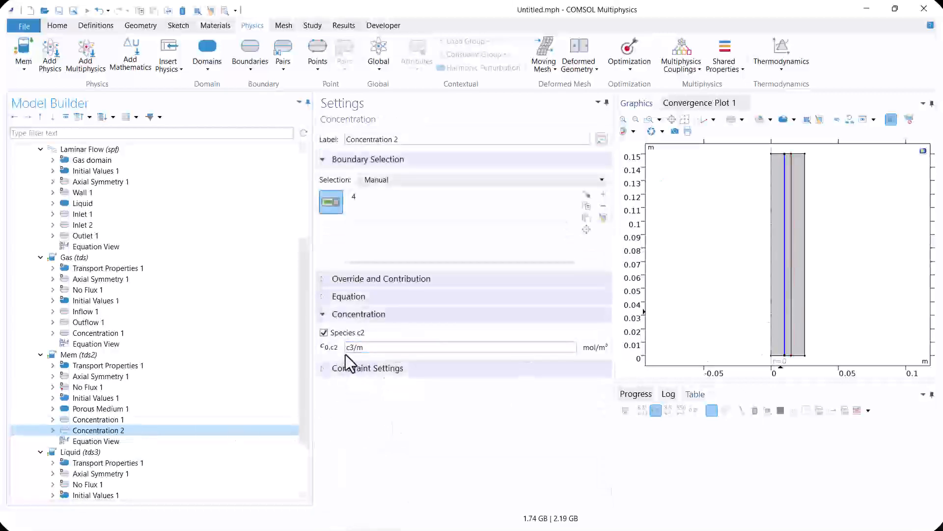
click(109, 421)
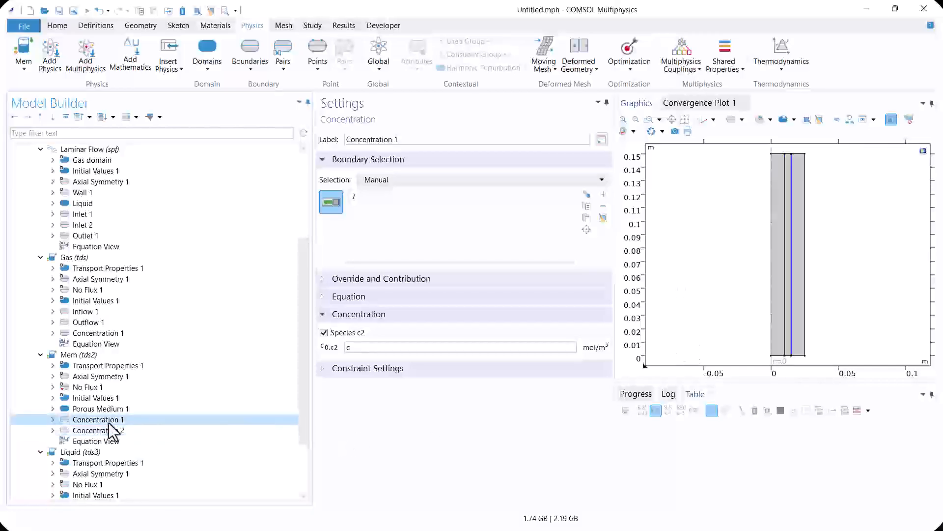
click(99, 451)
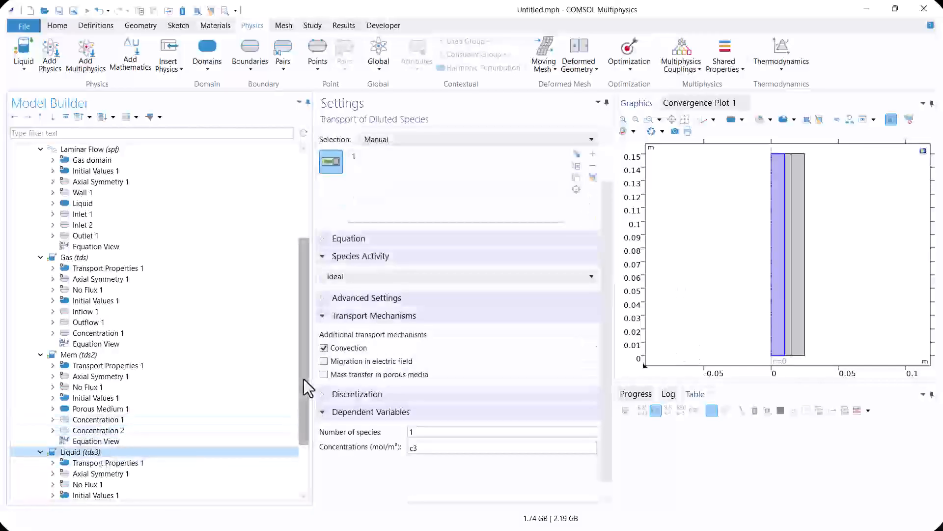
In the Liquid transport properties, use Velocity field (spf) for convection
drag(304, 379, 311, 420)
click(102, 410)
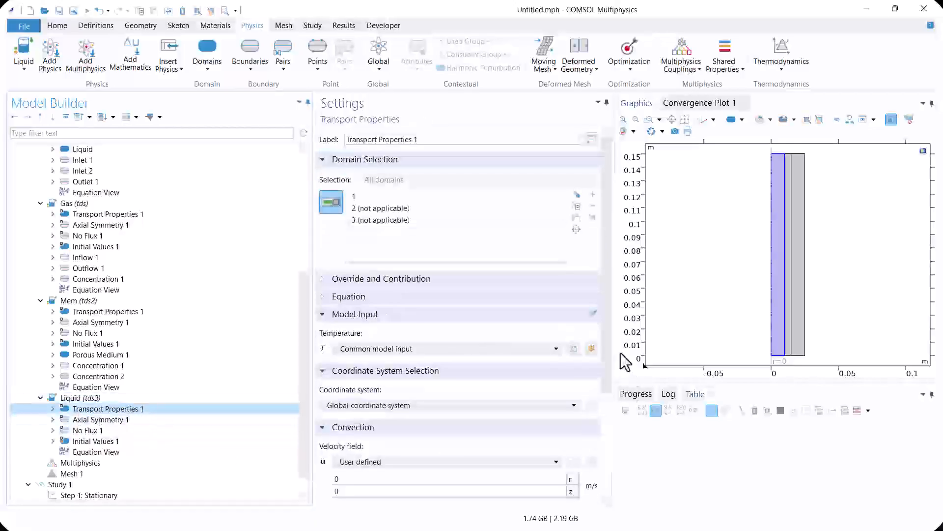
scroll(610, 370, down, 3)
click(387, 352)
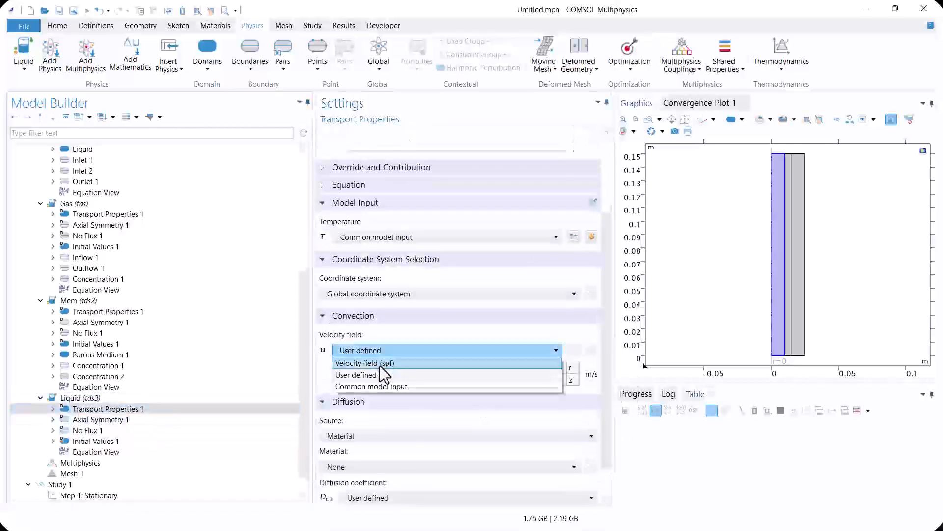
click(379, 363)
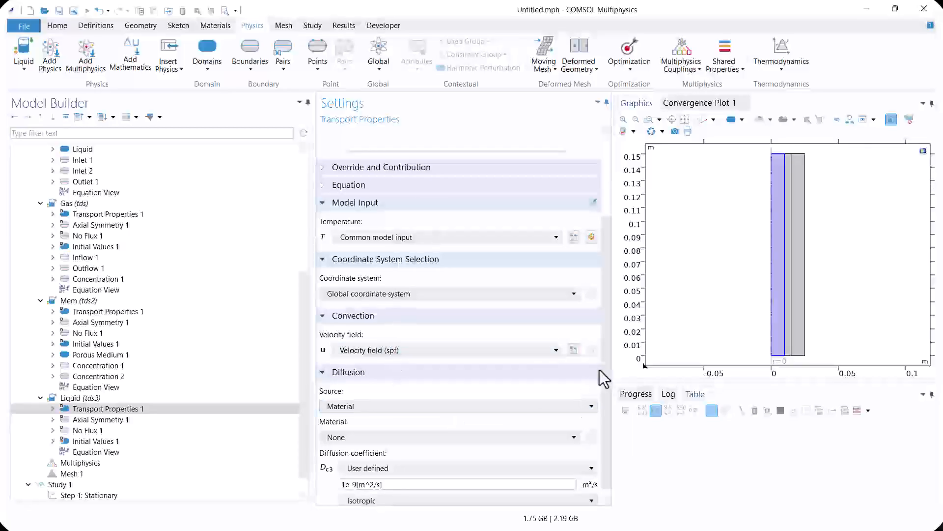
scroll(603, 433, down, 1)
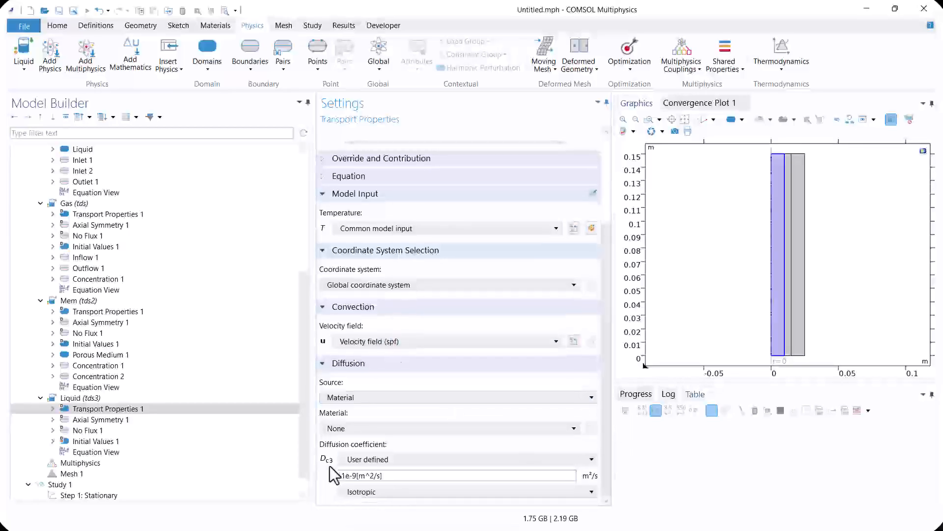
Add a second species, c4, to the Liquid interface's dependent variables
click(91, 398)
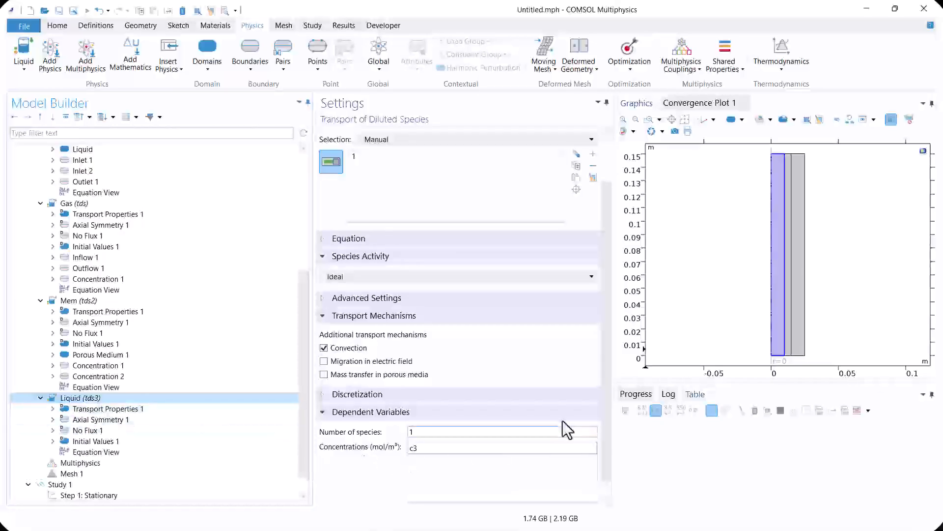
scroll(606, 421, down, 2)
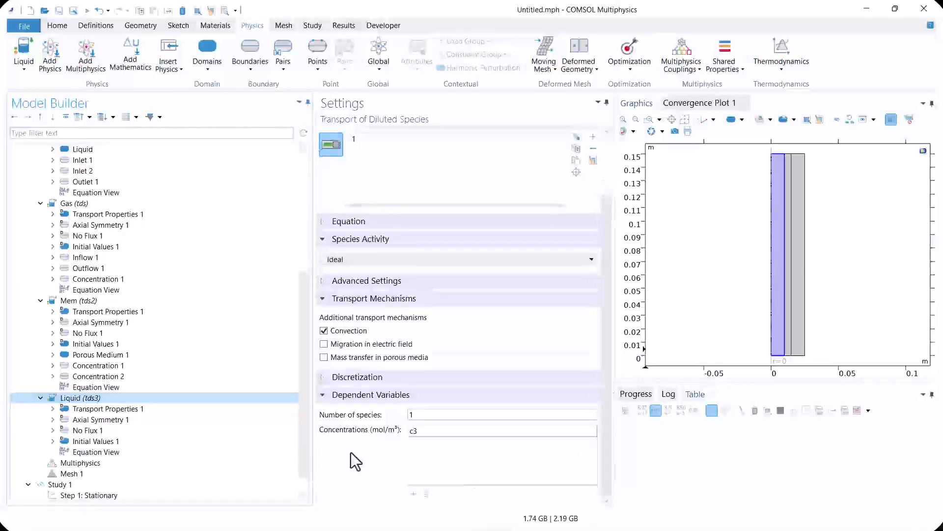
click(413, 493)
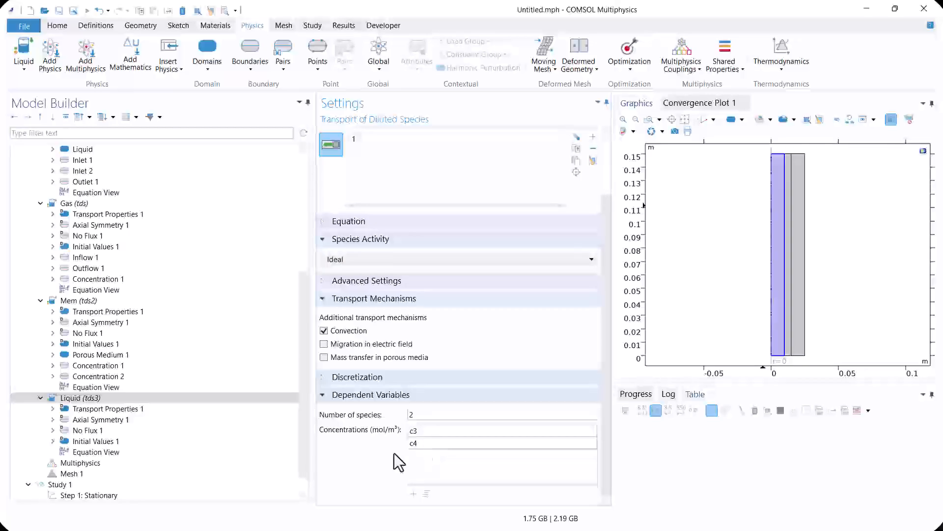
Set the diffusion coefficient of species c4 in the Liquid transport properties to 0.5e-9[m^2/s]
click(135, 409)
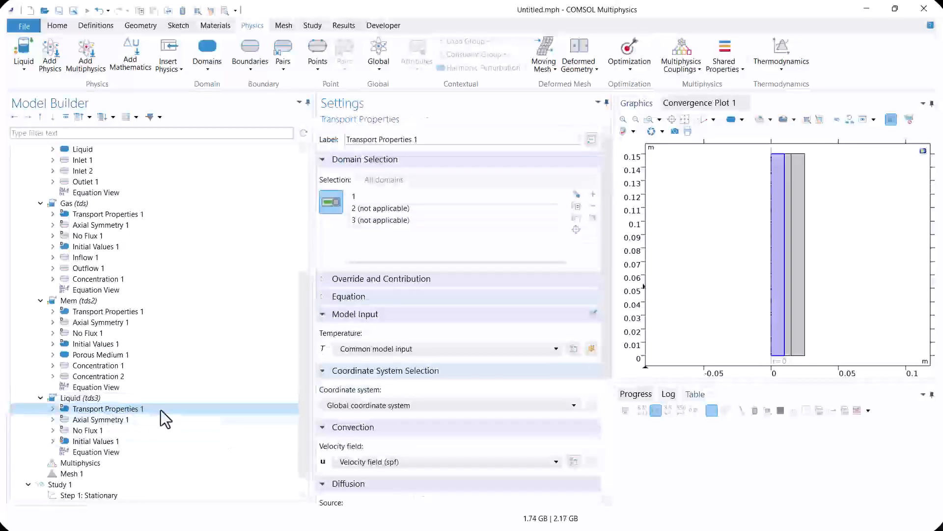
scroll(605, 404, down, 5)
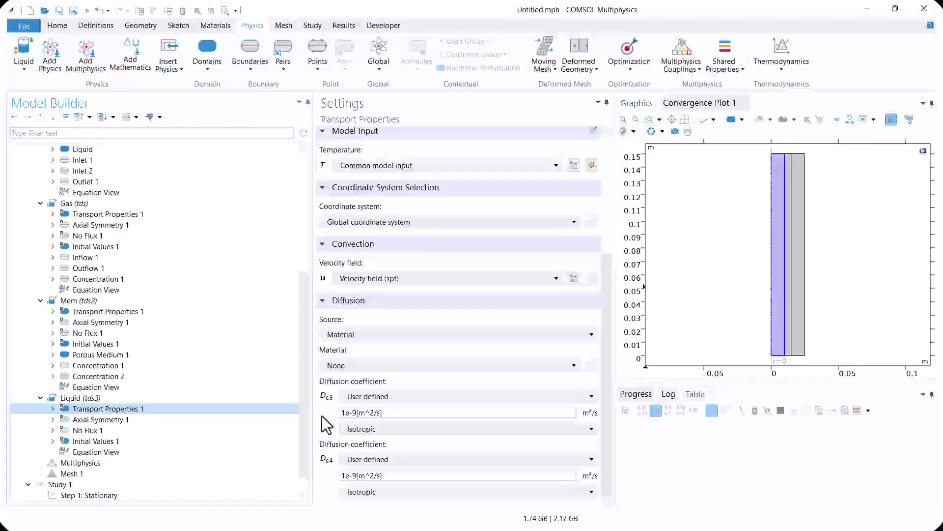
drag(345, 476, 343, 486)
text(0.5)
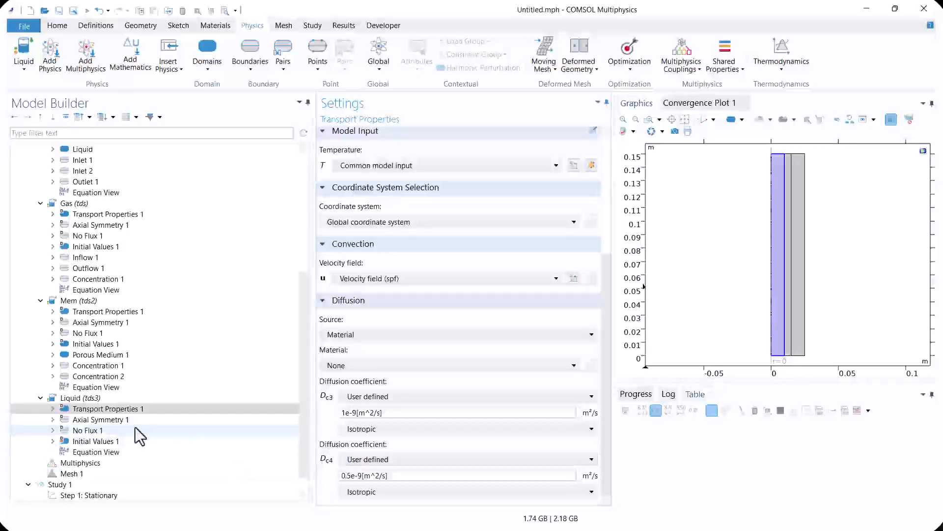
Add a Concentration condition to the Liquid interface on the boundary between the liquid and membrane domains
click(111, 441)
click(100, 409)
click(96, 398)
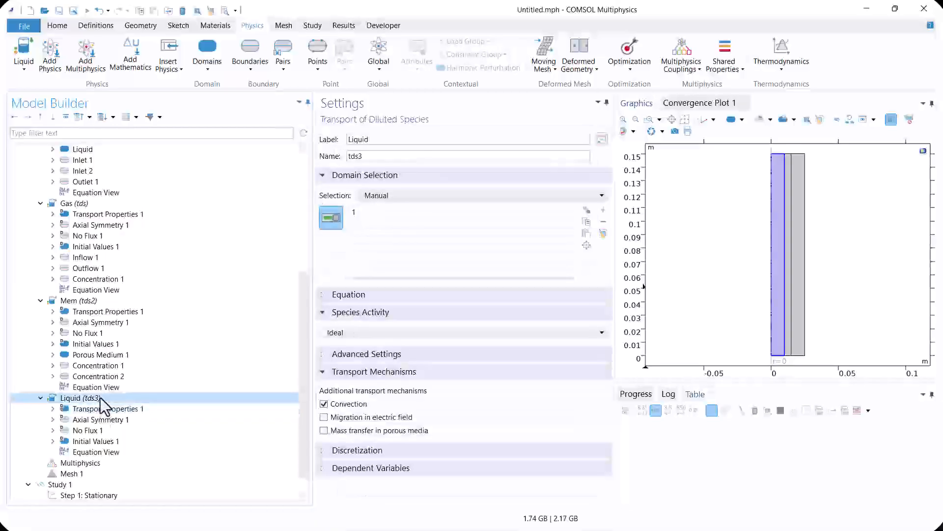
right_click(98, 398)
click(152, 116)
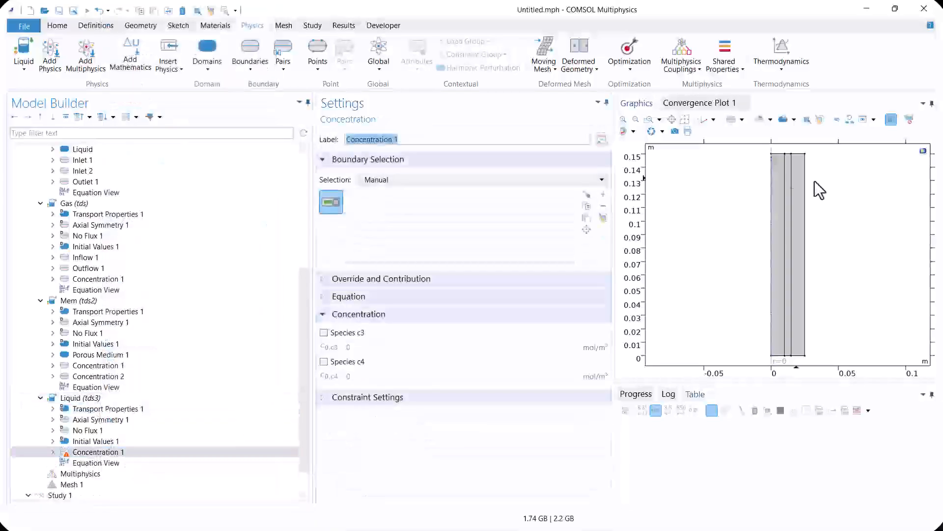
click(785, 236)
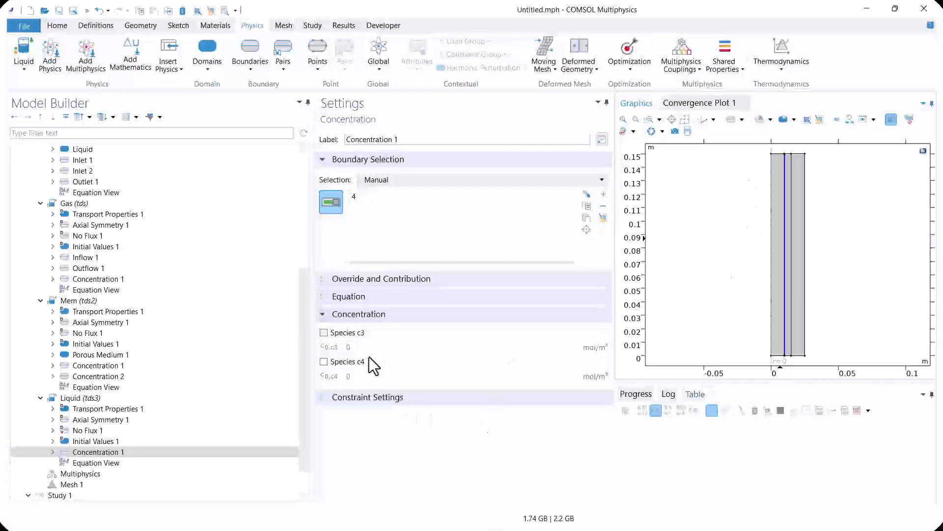
Enable species c3 in the Liquid Concentration condition and set its concentration to c2*m
click(324, 333)
double_click(357, 346)
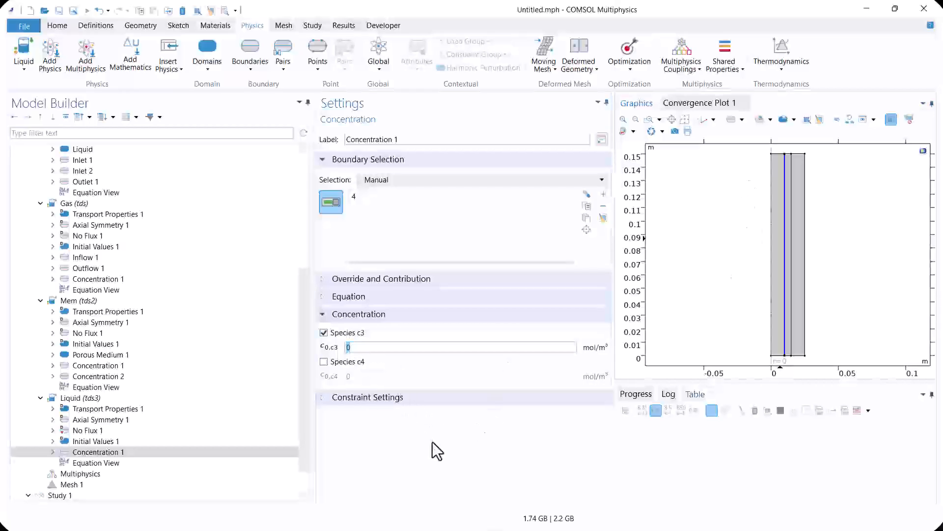
text(c2*m)
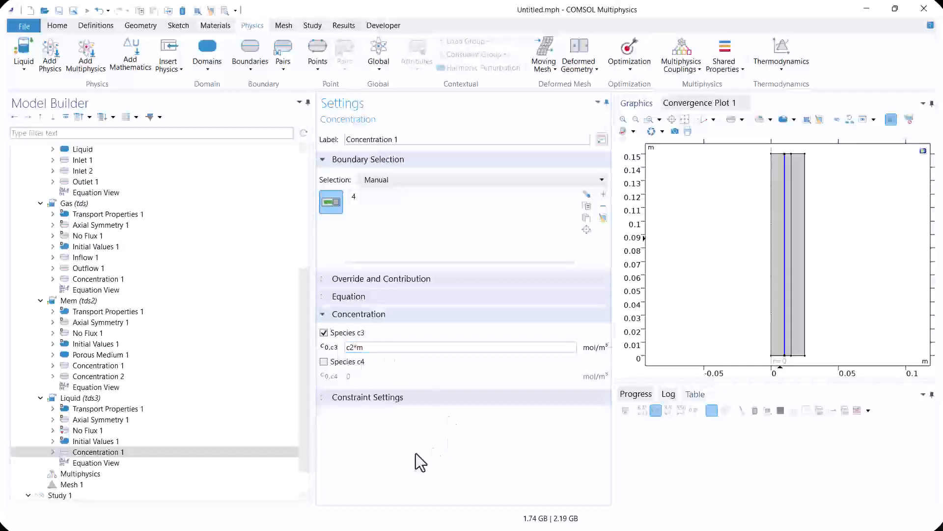
Add an Inflow condition to the Liquid interface on the lower edge of the liquid domain
scroll(255, 403, down, 1)
click(107, 409)
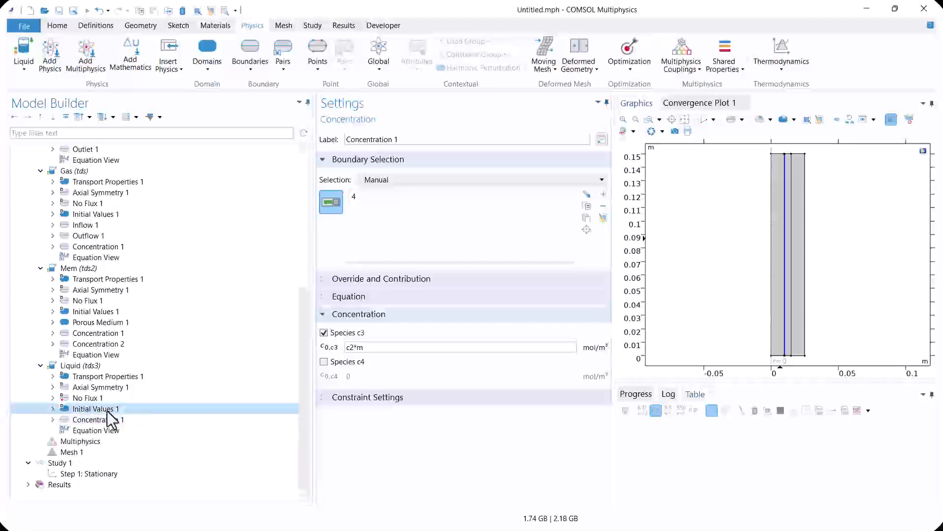
click(79, 365)
right_click(79, 366)
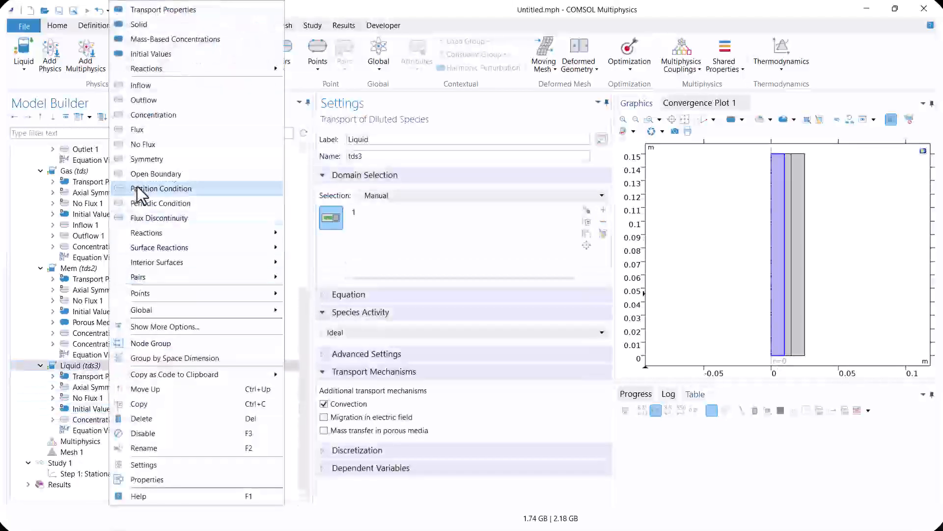
click(141, 85)
click(780, 361)
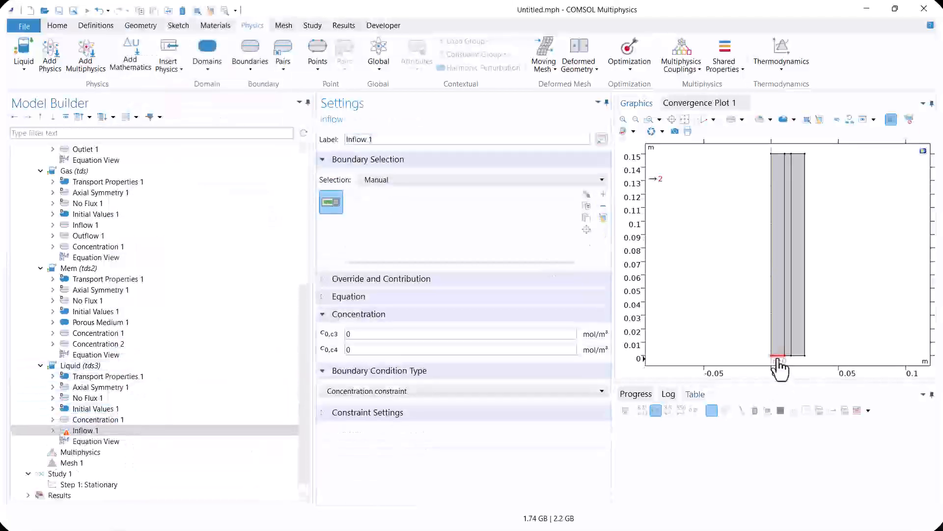
Set the inflow concentration of species c4 to 0.5[M] in the Liquid interface
click(359, 349)
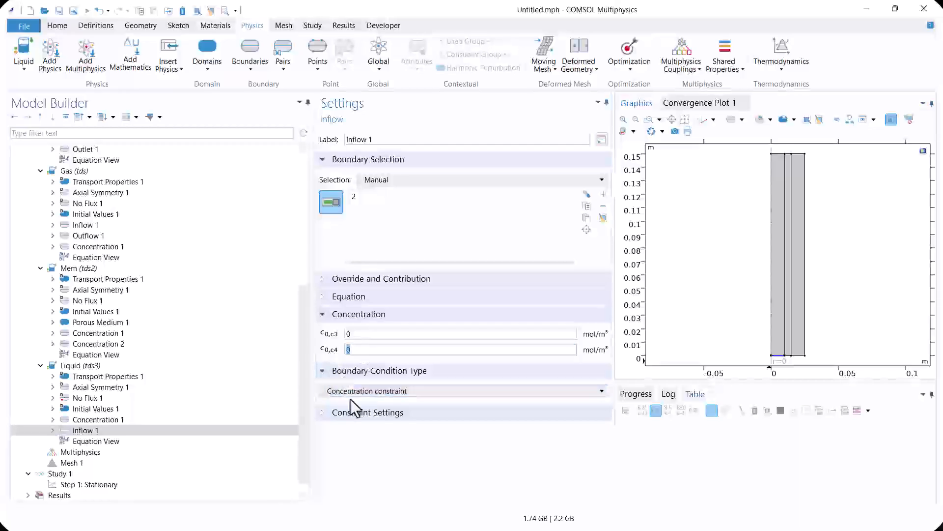
click(362, 334)
click(362, 349)
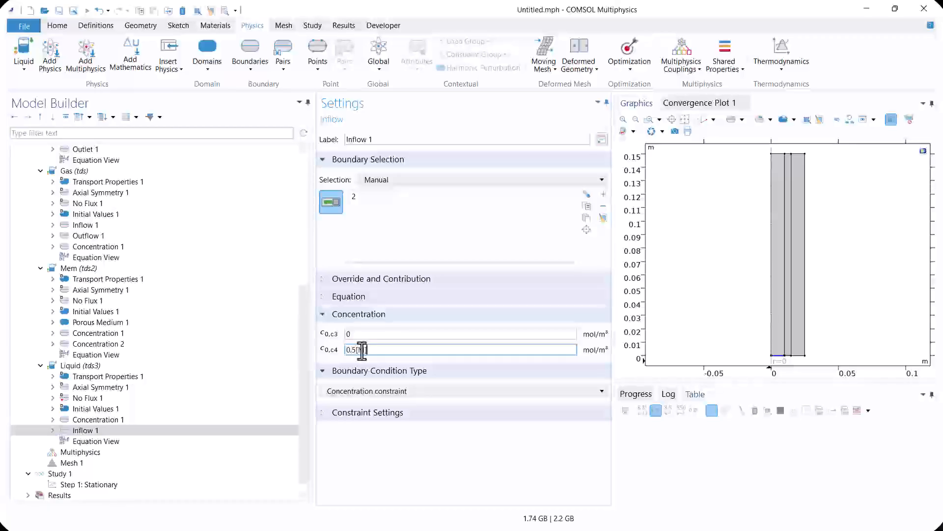
Add an Outflow condition to the Liquid interface on the upper edge of the liquid domain
click(123, 355)
click(118, 368)
right_click(121, 370)
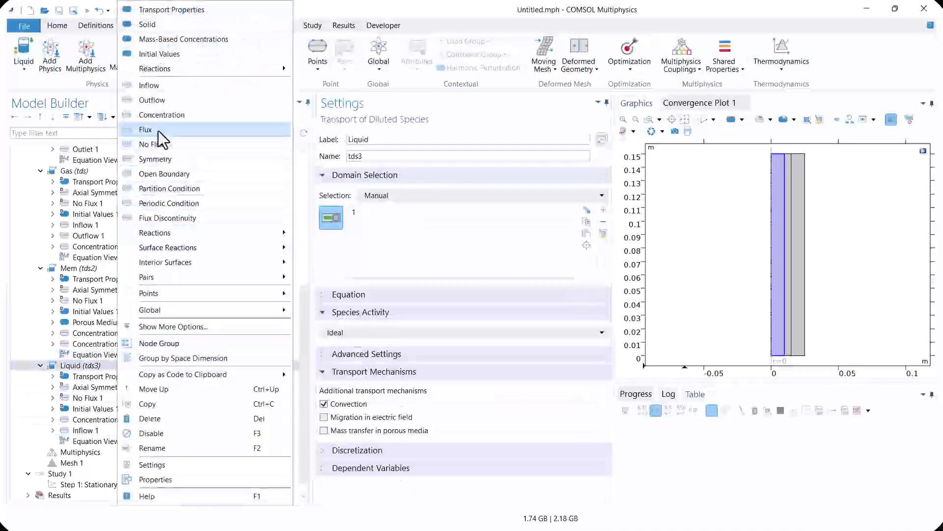
click(185, 100)
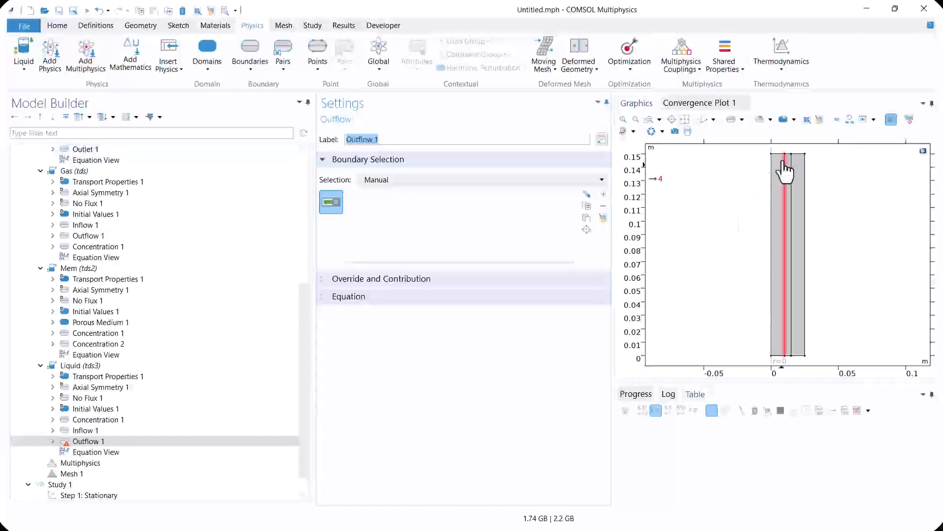
Set the initial concentration of species c4 in the Liquid interface to 0.5[M]
click(95, 409)
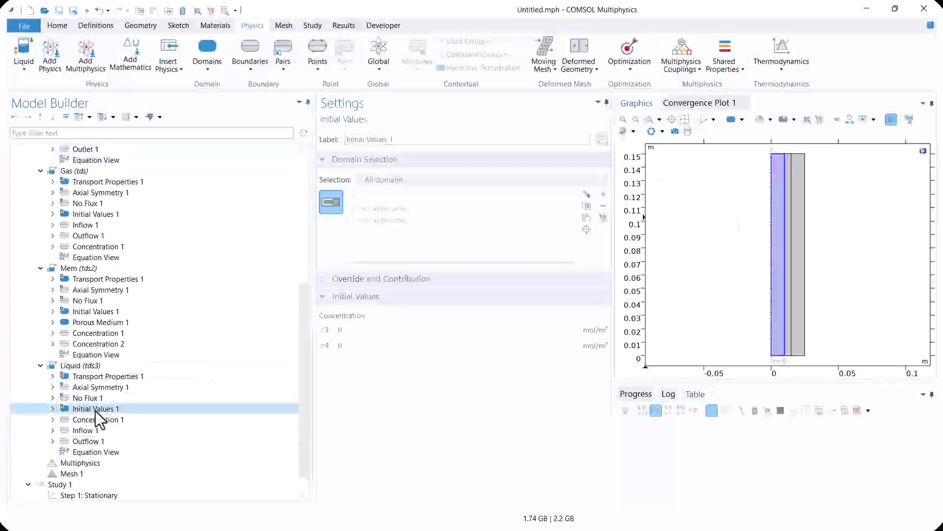
drag(364, 350, 311, 343)
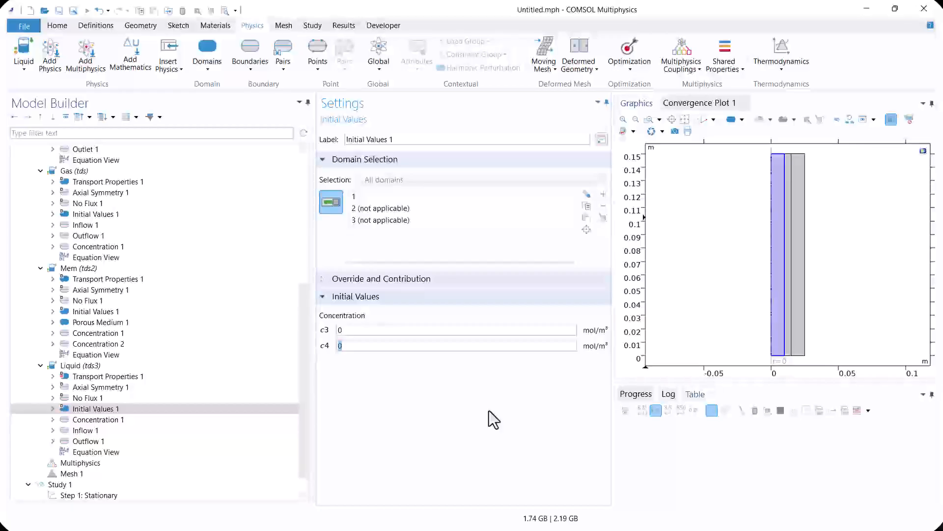
text(0,5[M])
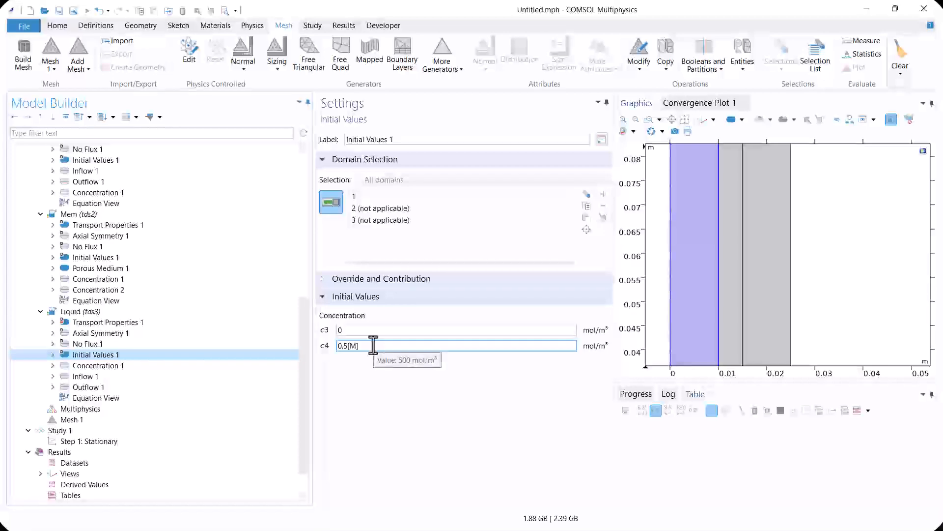
Add a domain Reactions node to the Liquid interface and assign it to the liquid domain
click(76, 309)
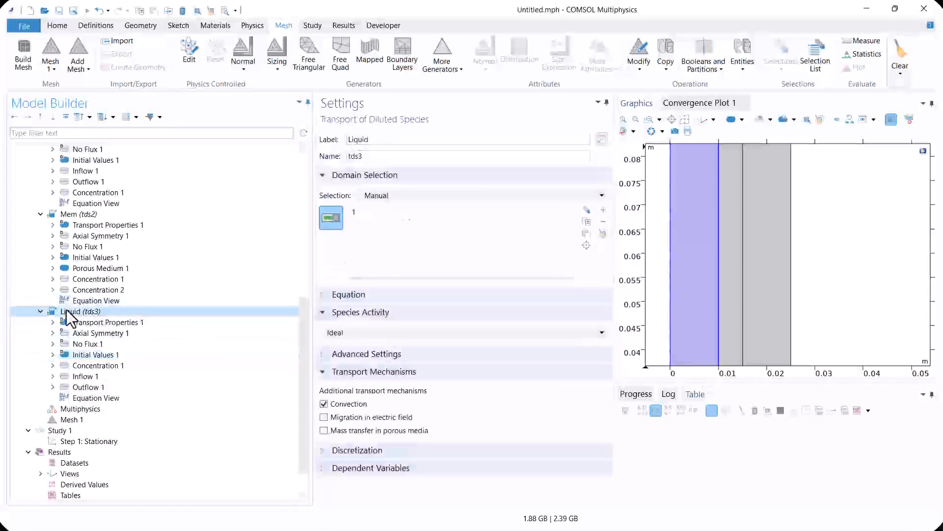
right_click(74, 310)
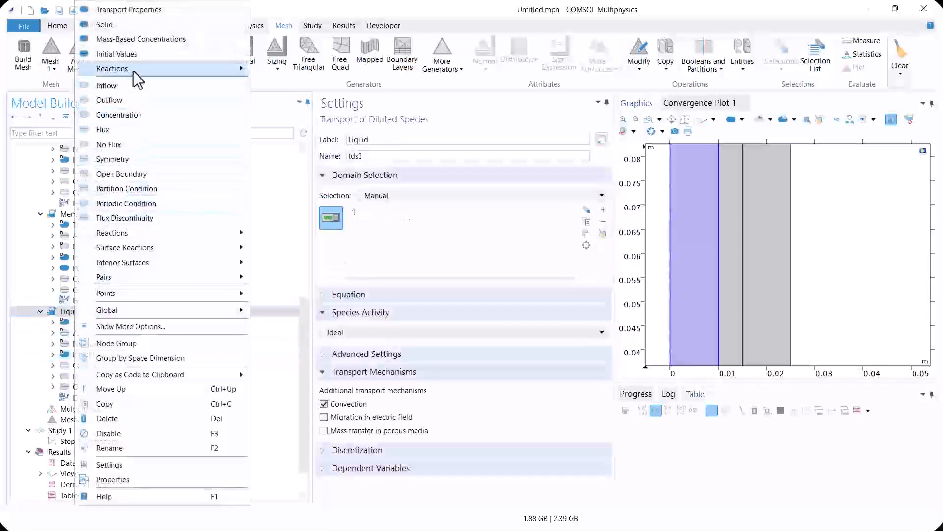
mouse_move(232, 70)
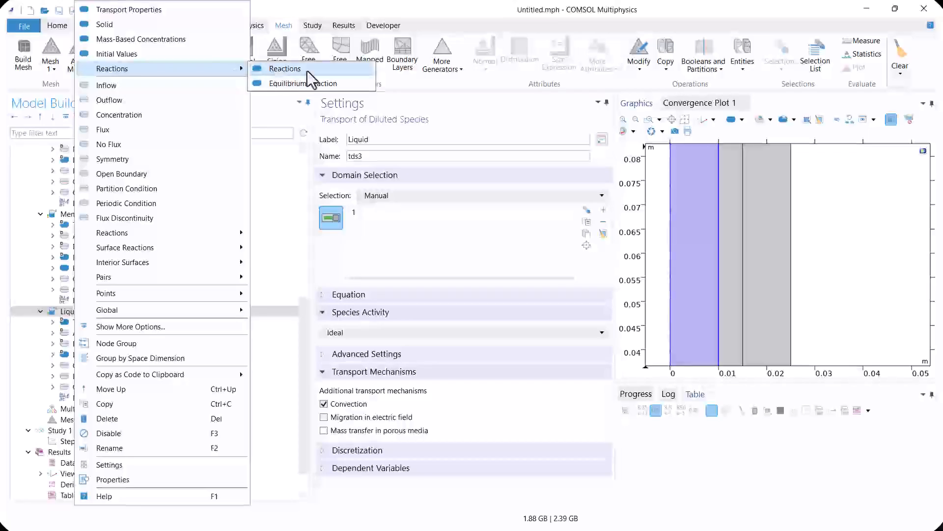
click(276, 72)
click(703, 248)
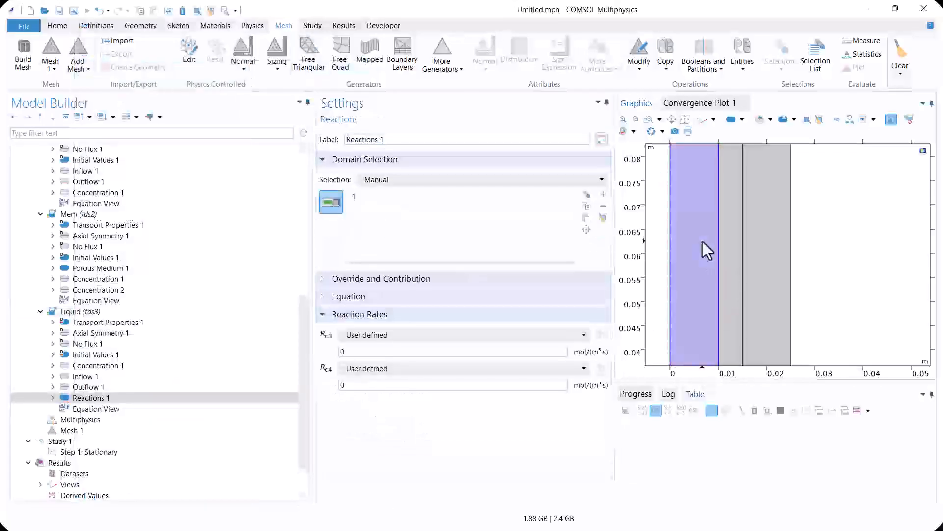
Set the reaction rates of both species c3 and c4 to -kr*c3*c4
click(345, 352)
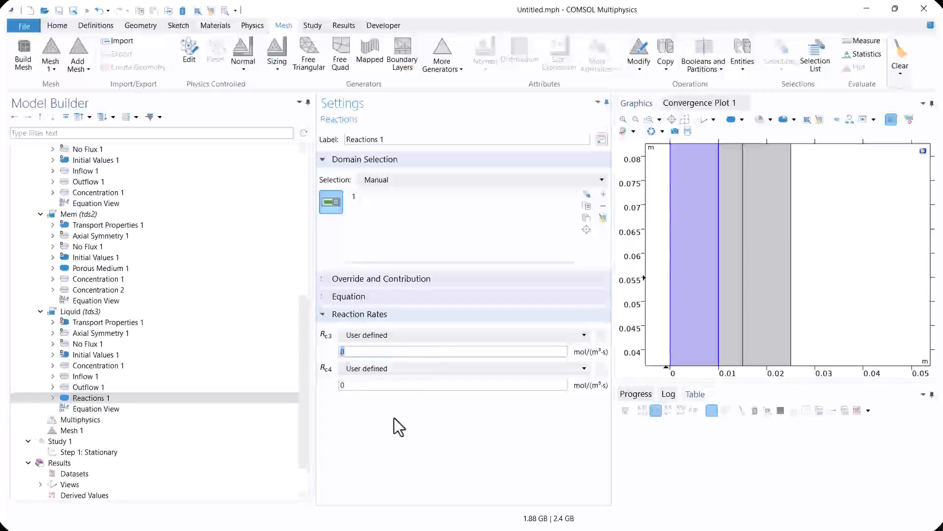
key(BackSpace)
text(-)
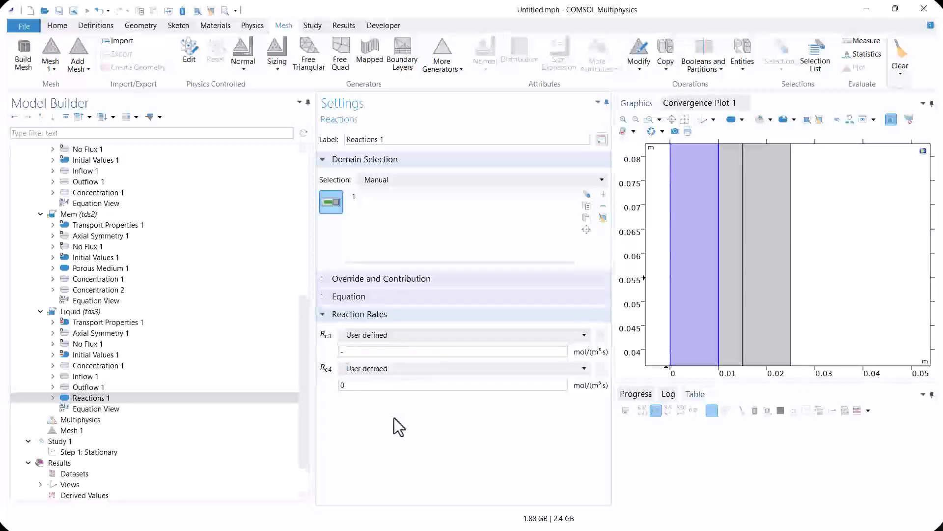
text(kr*c3*c4)
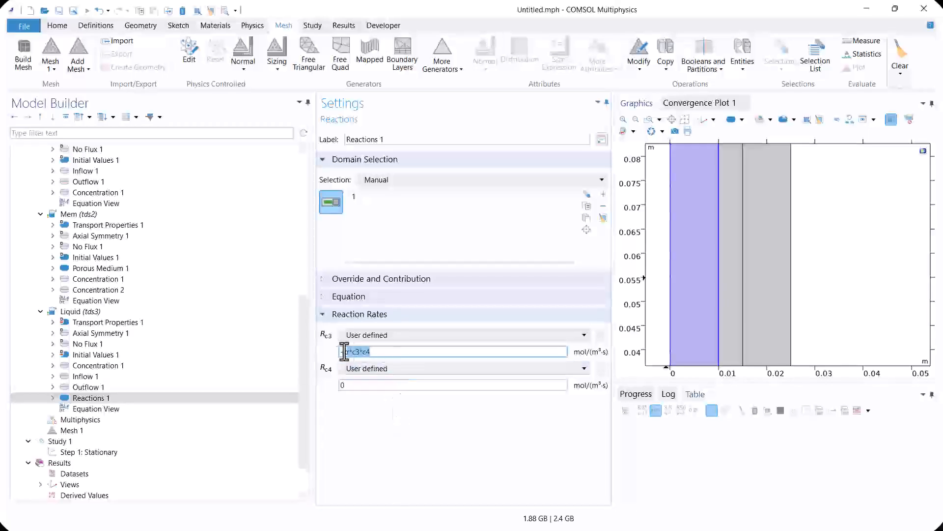
double_click(362, 385)
text(-kr*c3*c4)
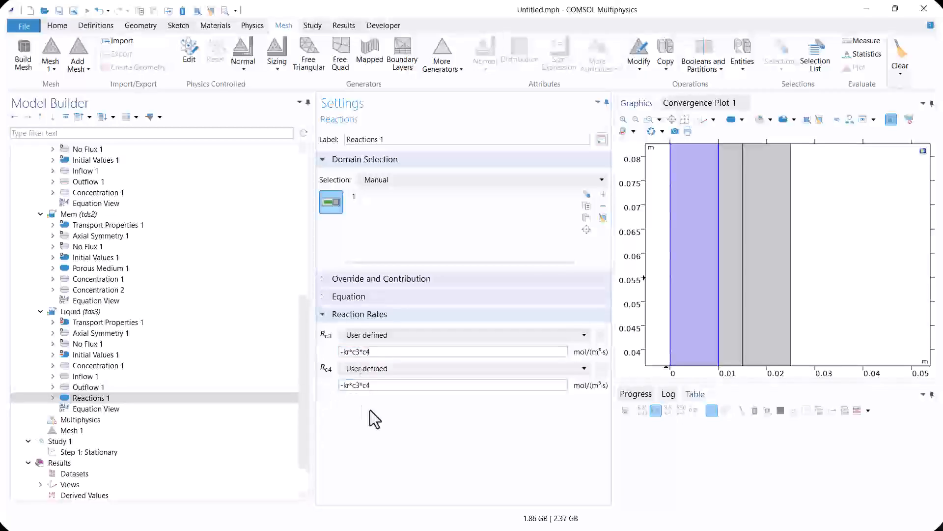
click(91, 378)
click(99, 345)
click(97, 323)
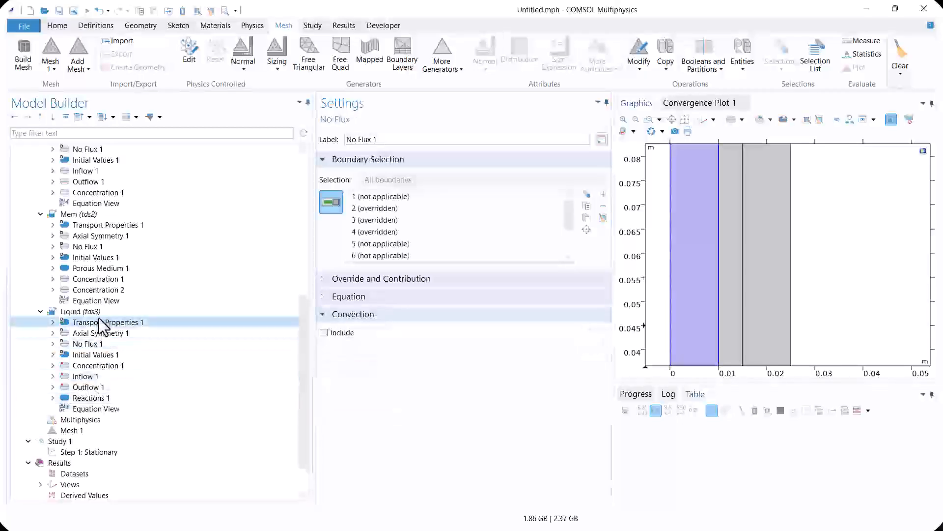
click(97, 314)
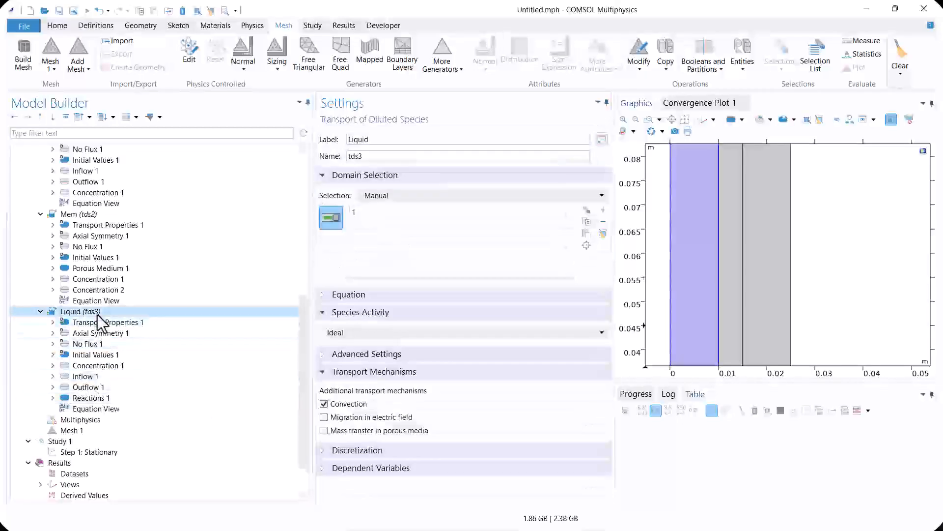
Add a Mapped mesh operation for the remaining domains to Mesh 1
click(73, 431)
right_click(105, 430)
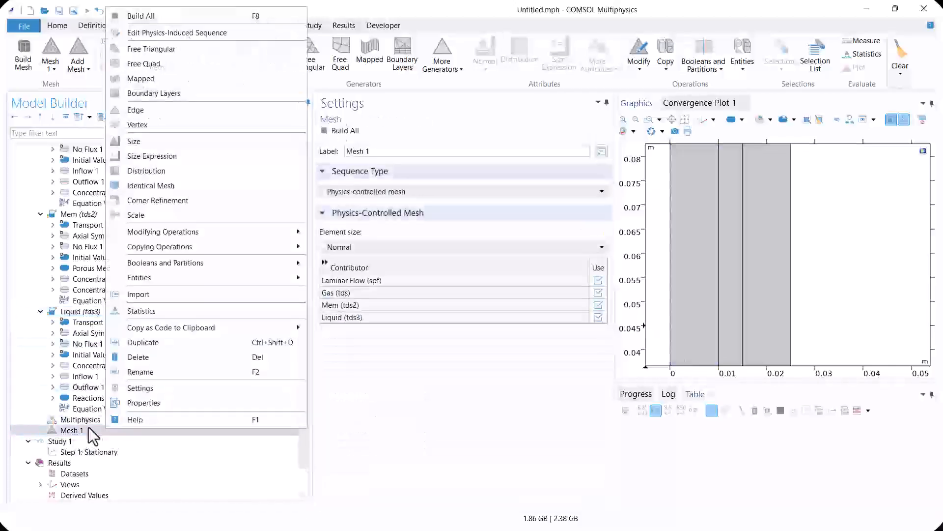
click(154, 80)
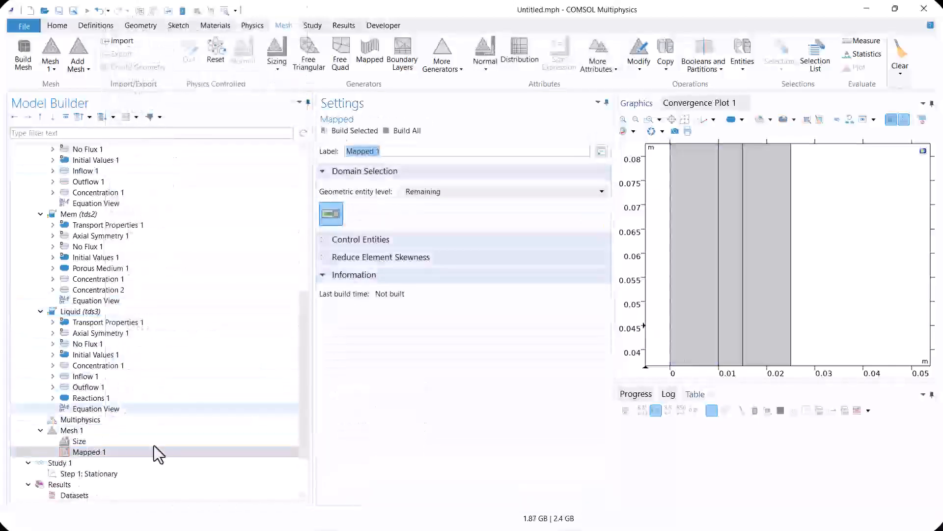
Add a Distribution of 10 elements on the upper edges of the liquid and gas domains, and build the mesh
right_click(93, 451)
click(172, 290)
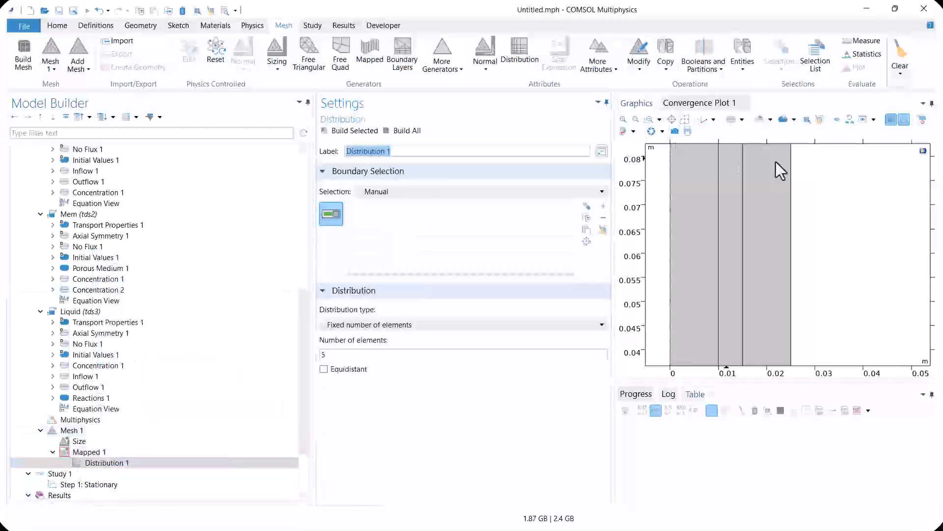
click(685, 119)
click(779, 154)
click(798, 154)
double_click(325, 355)
text(10)
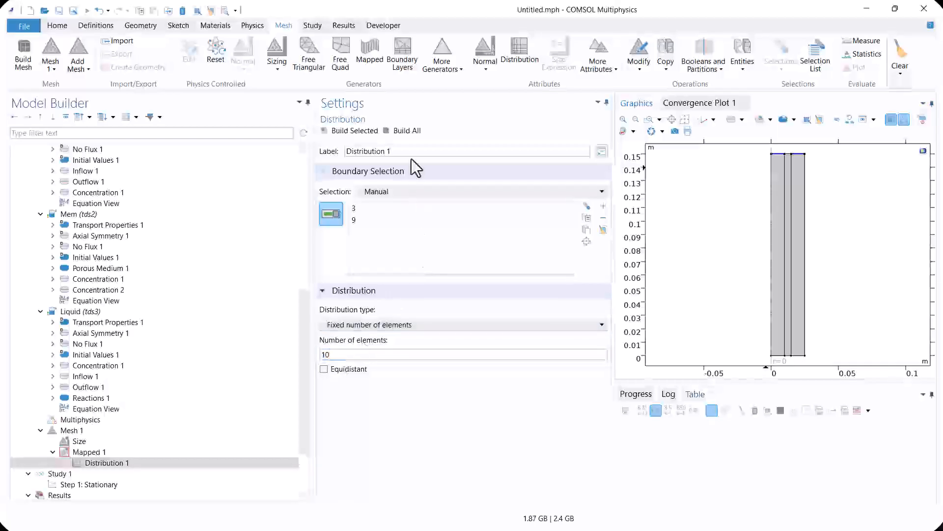
click(407, 131)
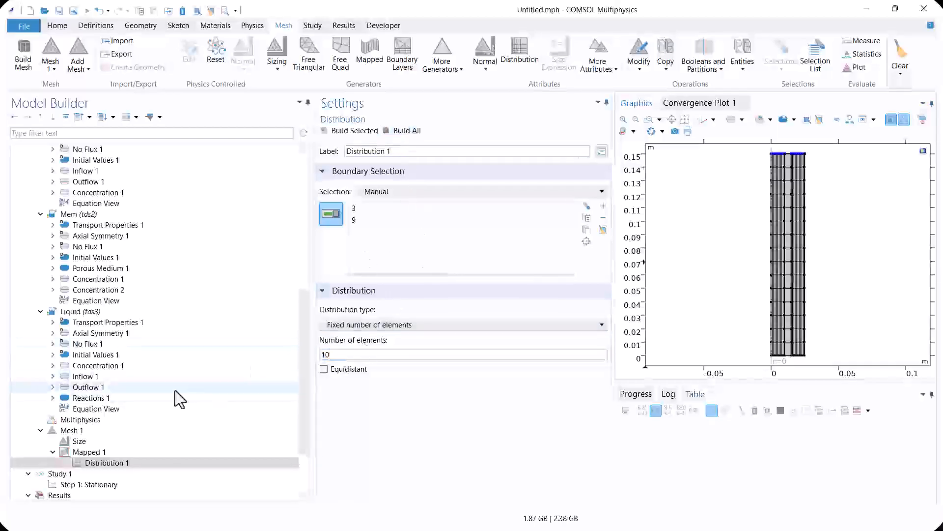
Add a second Distribution to the mapped mesh, with 5 elements on the membrane's upper edge
click(88, 452)
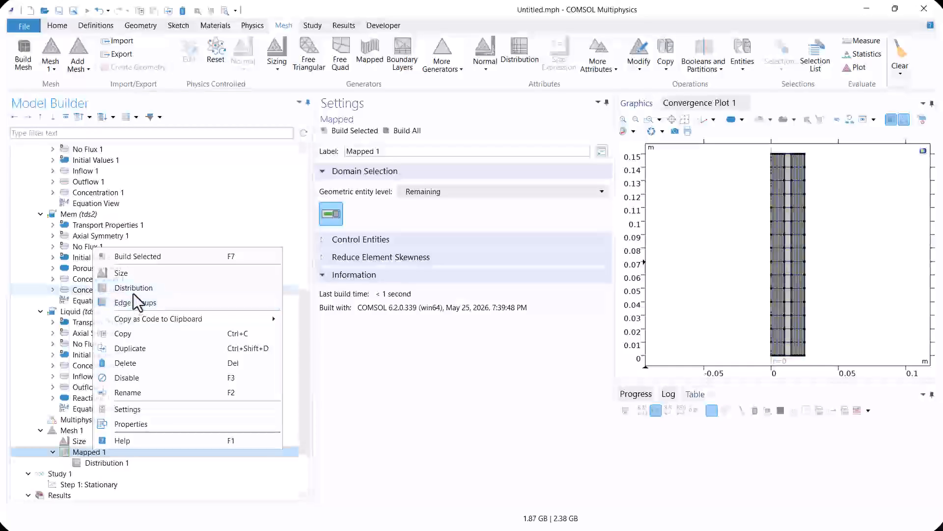
click(132, 288)
click(791, 164)
click(330, 354)
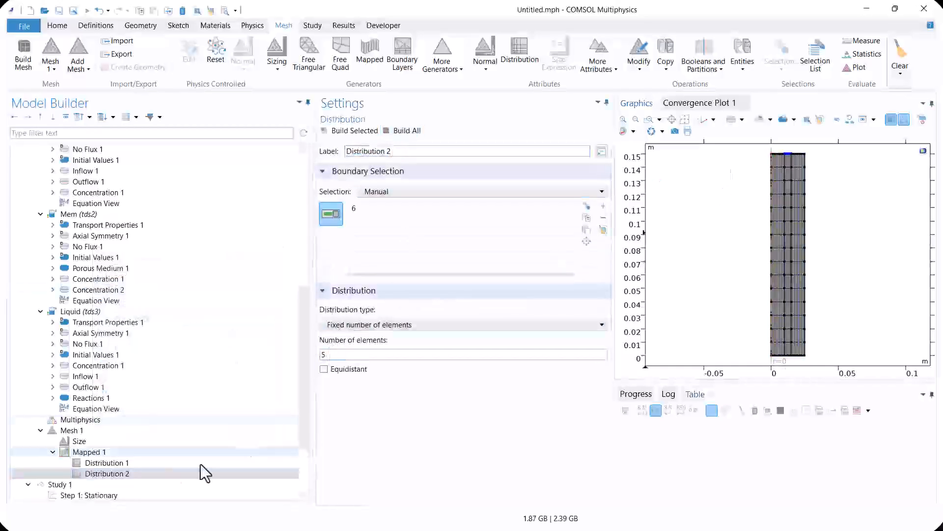
Add a third Distribution to the mapped mesh, with 200 elements along the symmetry axis edge
click(96, 451)
right_click(95, 452)
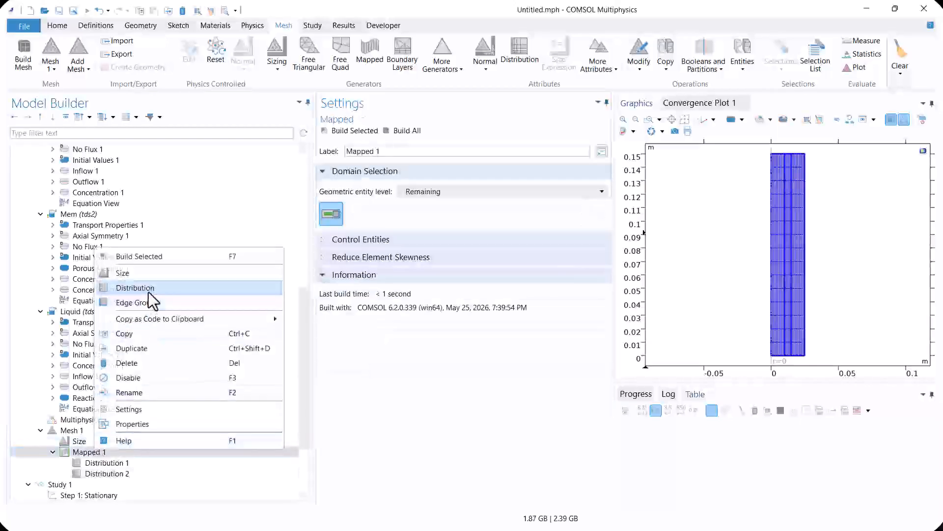
click(132, 288)
click(767, 237)
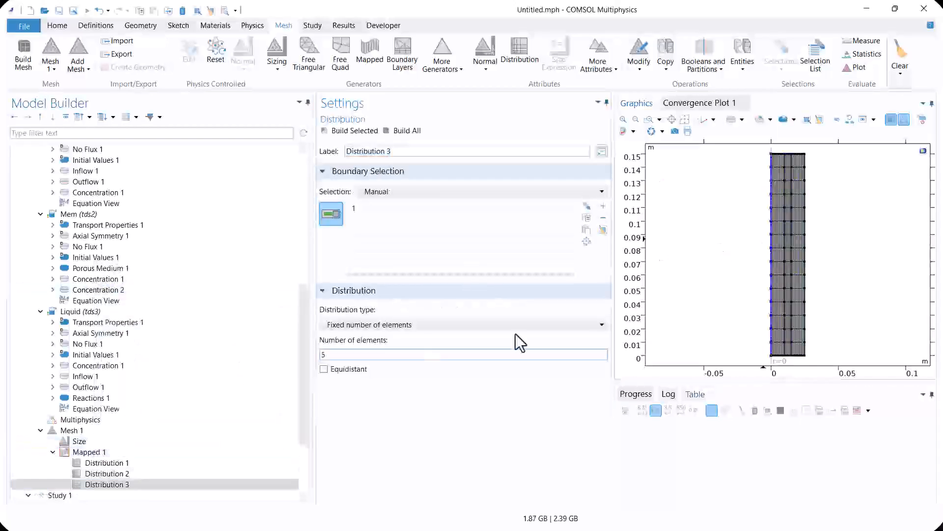
click(334, 354)
text(200)
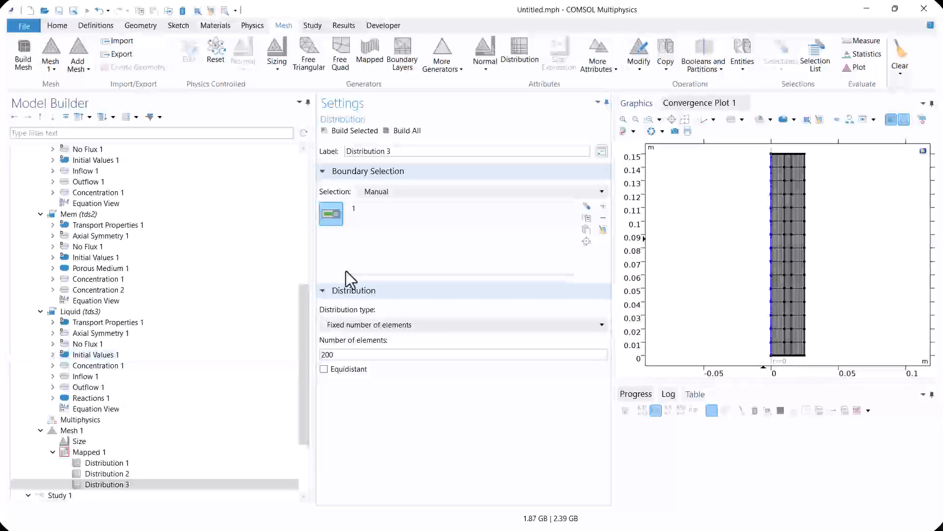
Build the complete mesh and compute the stationary study
click(413, 131)
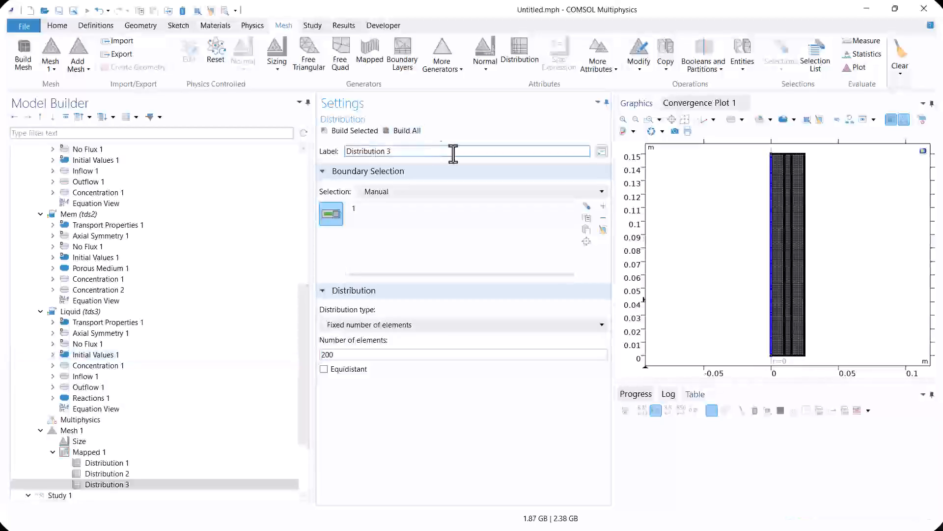
scroll(83, 484, down, 2)
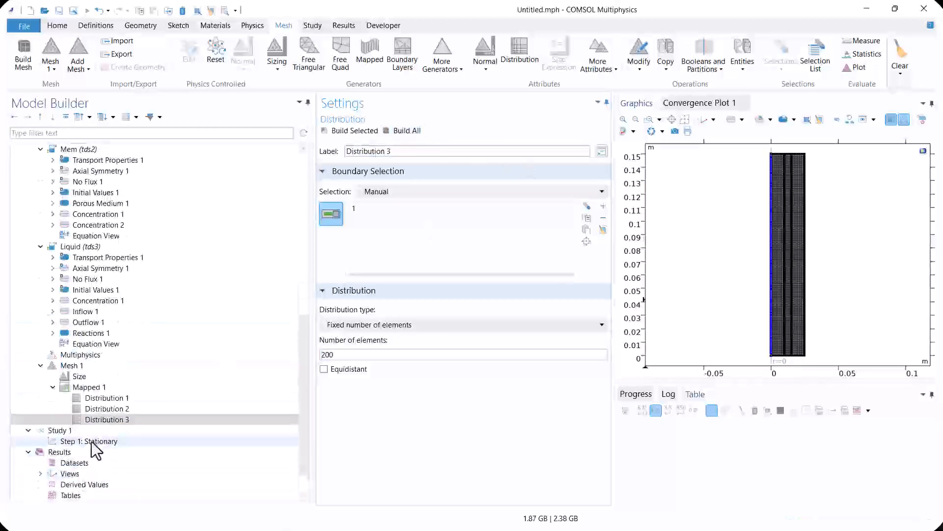
click(94, 440)
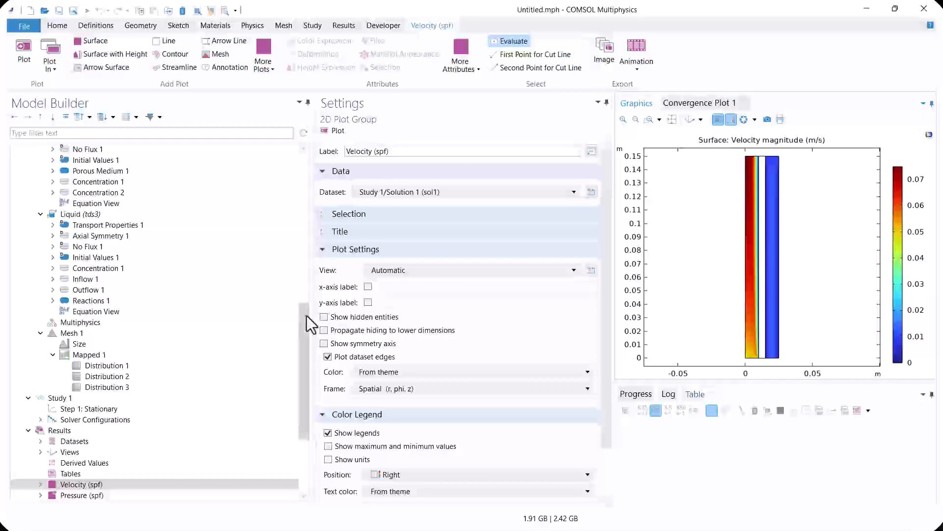
Display the 2D concentration plots of the Gas (tds) and Mem (tds2) interfaces
scroll(231, 406, down, 4)
click(113, 398)
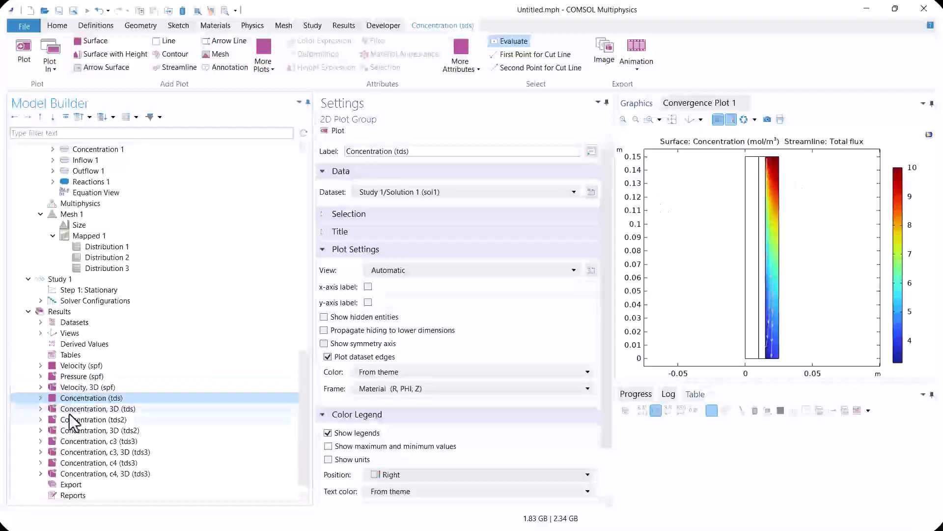
click(84, 422)
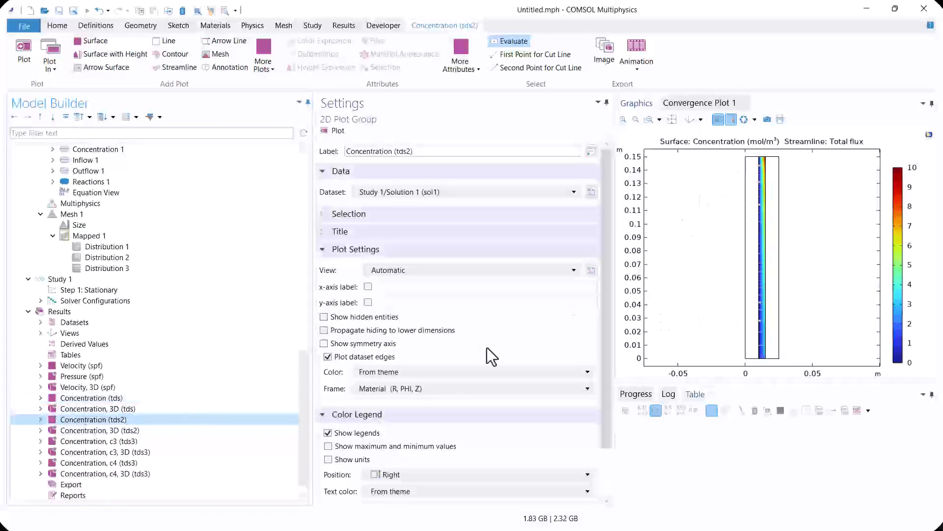
Display the 2D concentration plot of species c4 and evaluate it at two points near the upper end of the liquid–membrane interface
scroll(162, 378, down, 1)
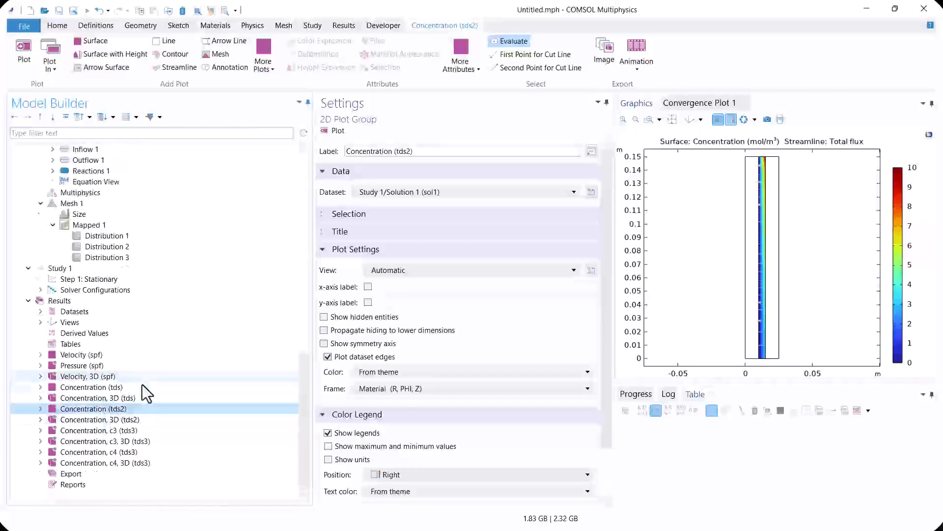
click(102, 450)
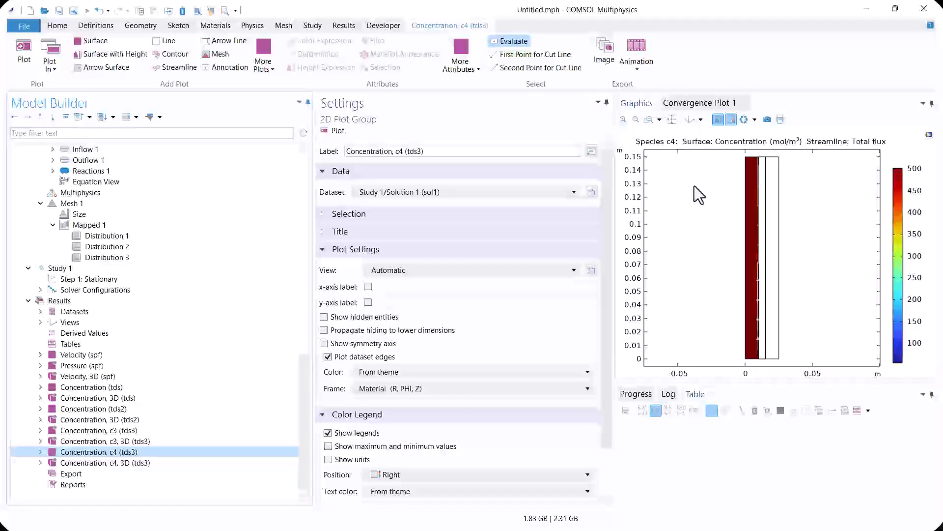
click(649, 119)
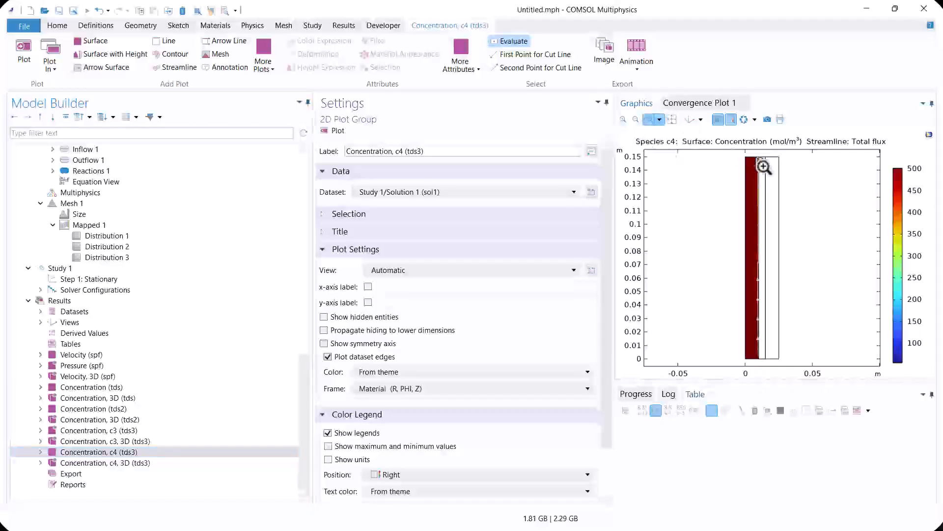
drag(755, 157, 763, 165)
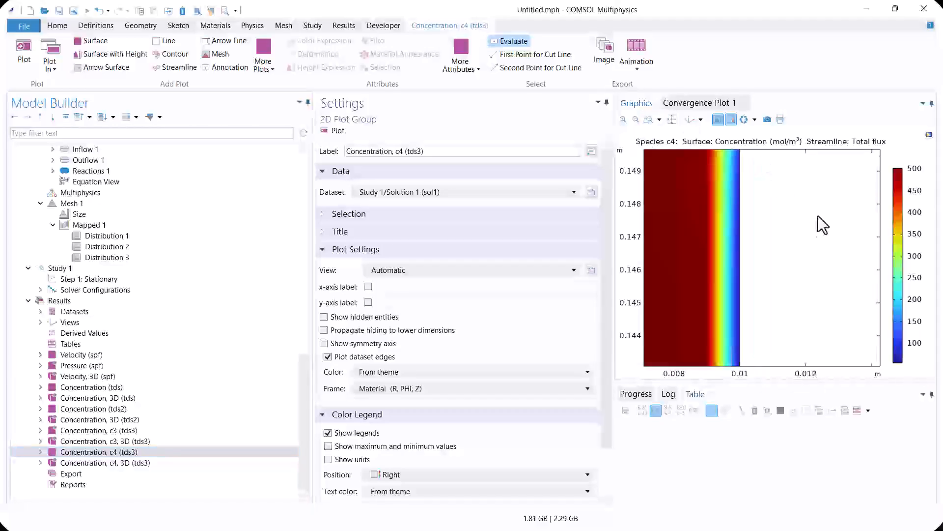
click(738, 236)
click(727, 201)
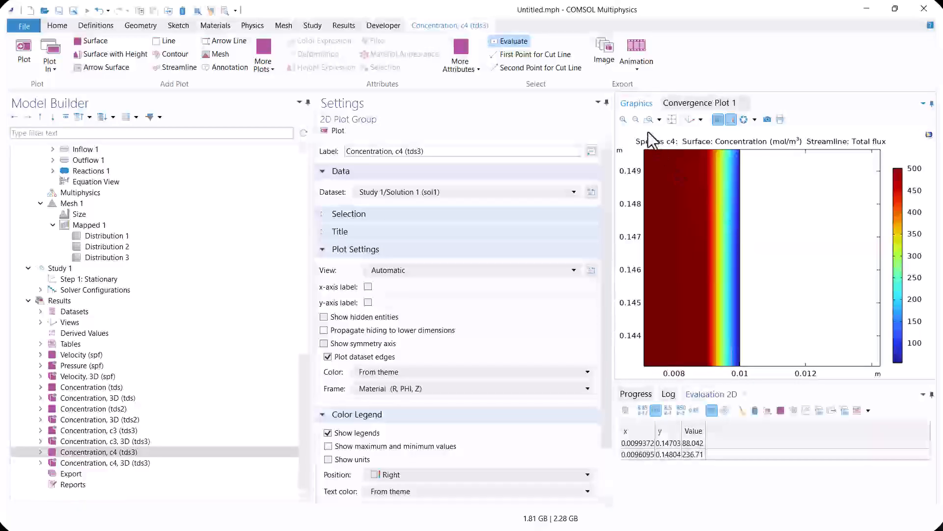
click(673, 119)
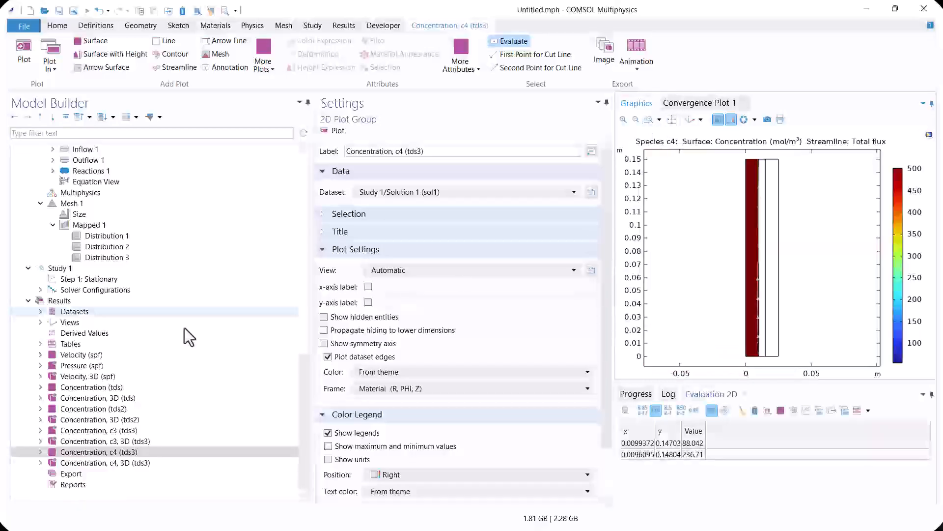
Display the 2D concentration plot of species c3 and examine the upper end of the liquid–membrane interface up close
click(109, 441)
click(102, 430)
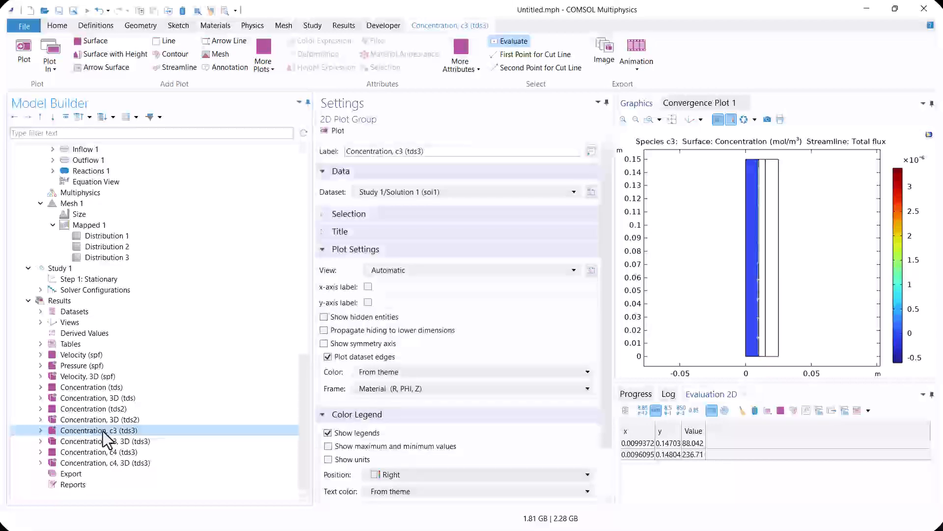
click(648, 119)
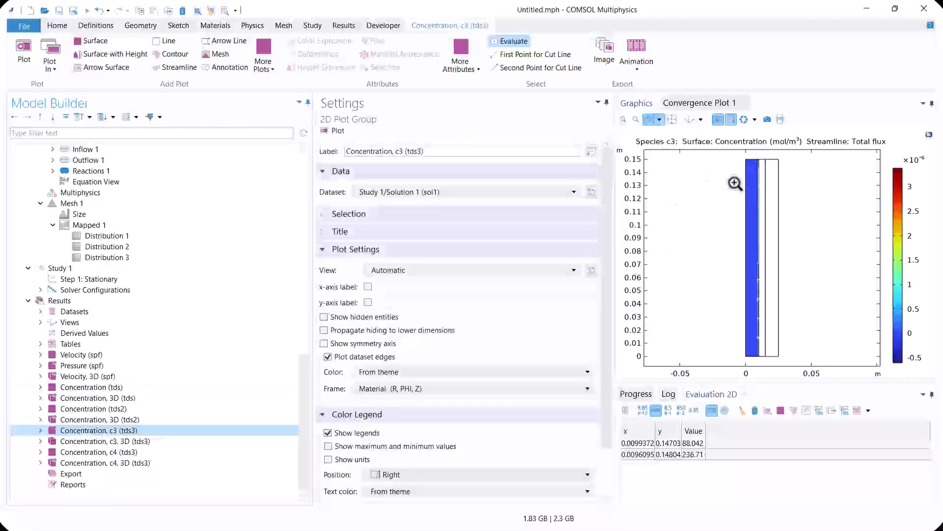
drag(740, 162, 770, 193)
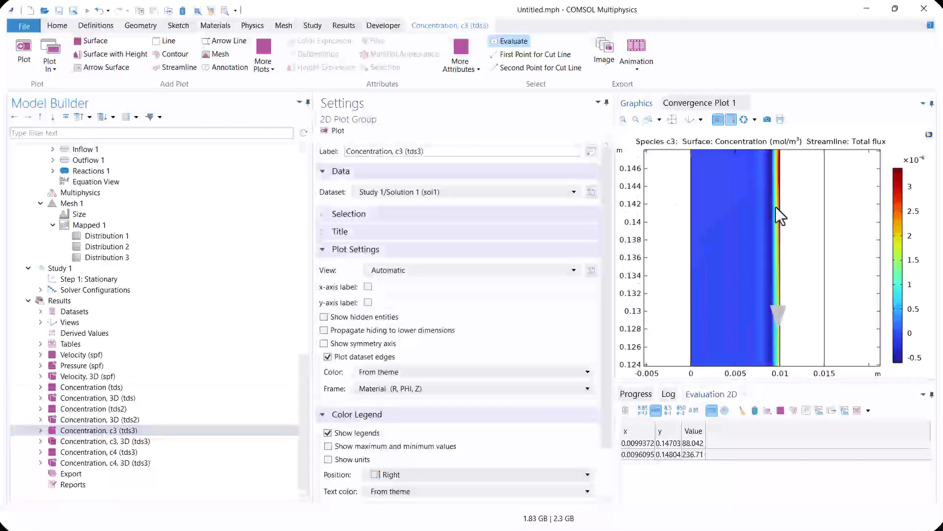
click(672, 120)
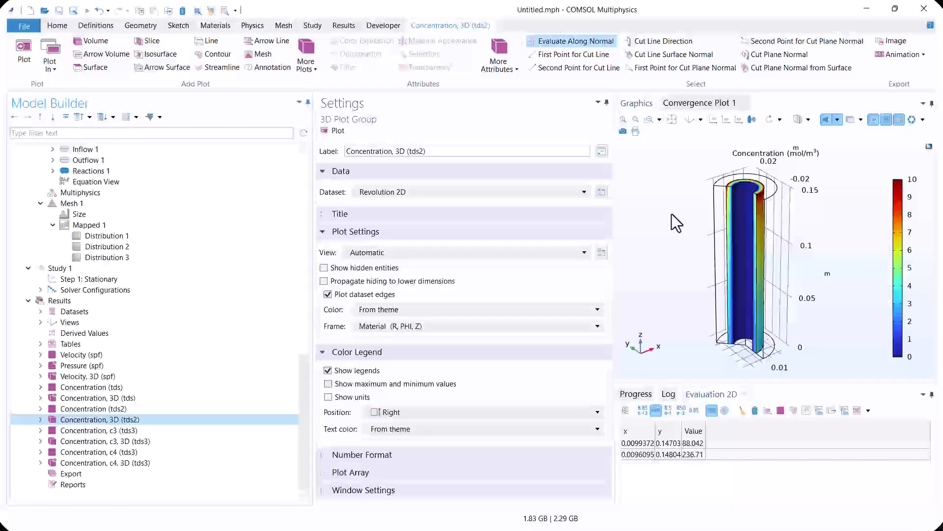
Review the velocity, pressure and gas and membrane concentration plots, finishing with the 3D concentration plot for tds2
click(99, 409)
click(92, 387)
click(90, 376)
click(87, 364)
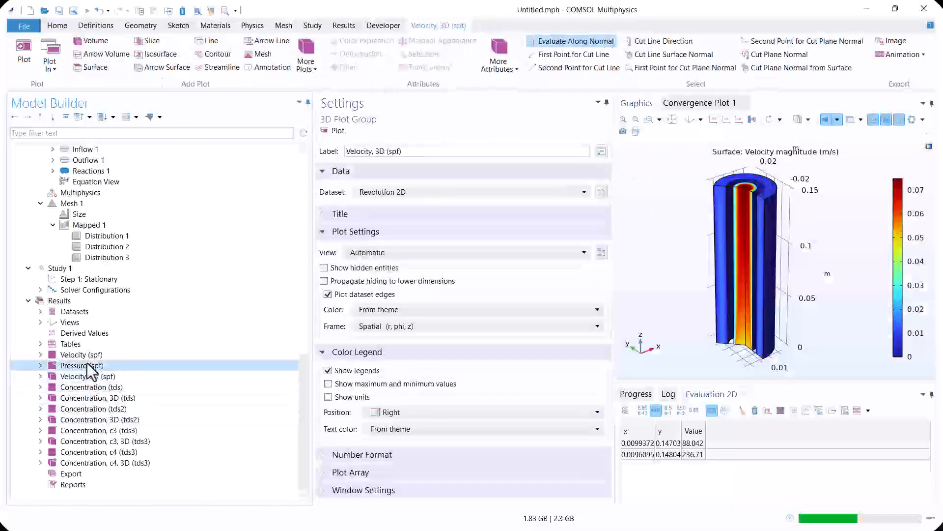
click(87, 358)
click(105, 410)
click(132, 419)
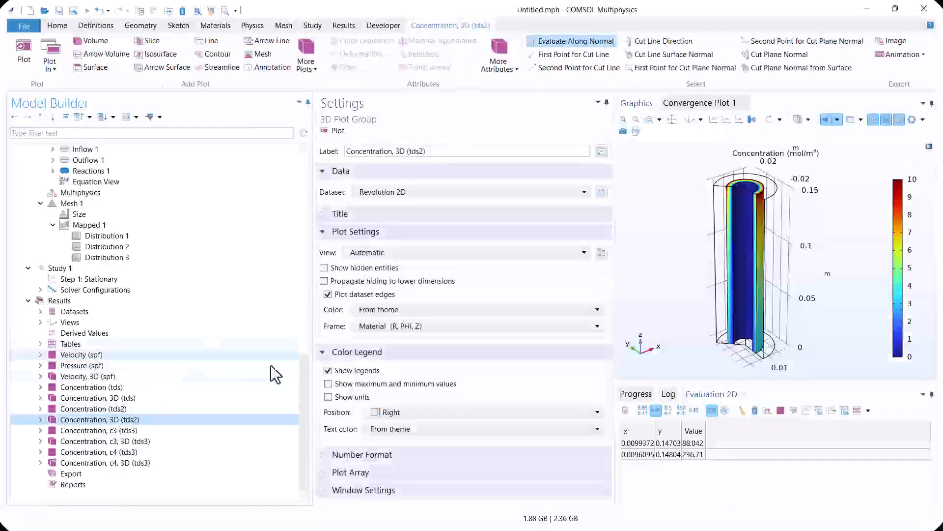
Add a Line Average derived value on the gas domain's lower edge
click(88, 332)
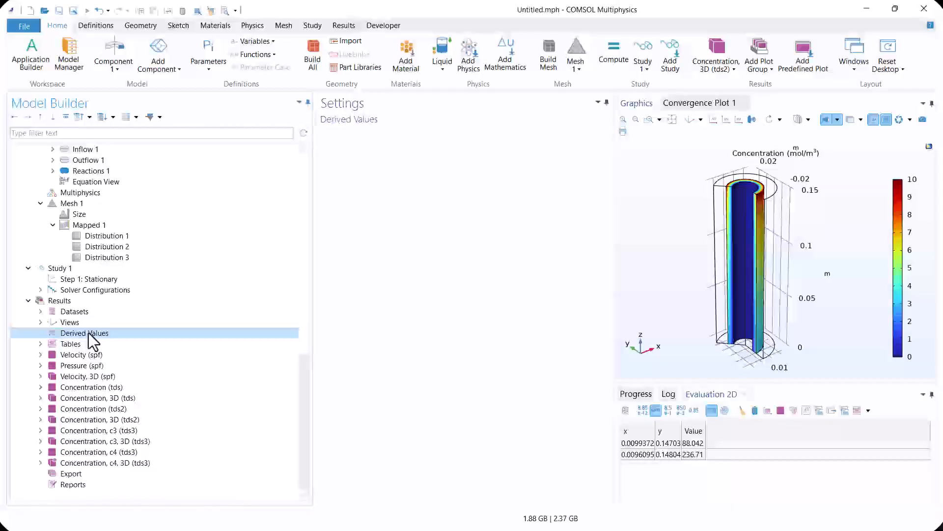
right_click(89, 332)
mouse_move(148, 139)
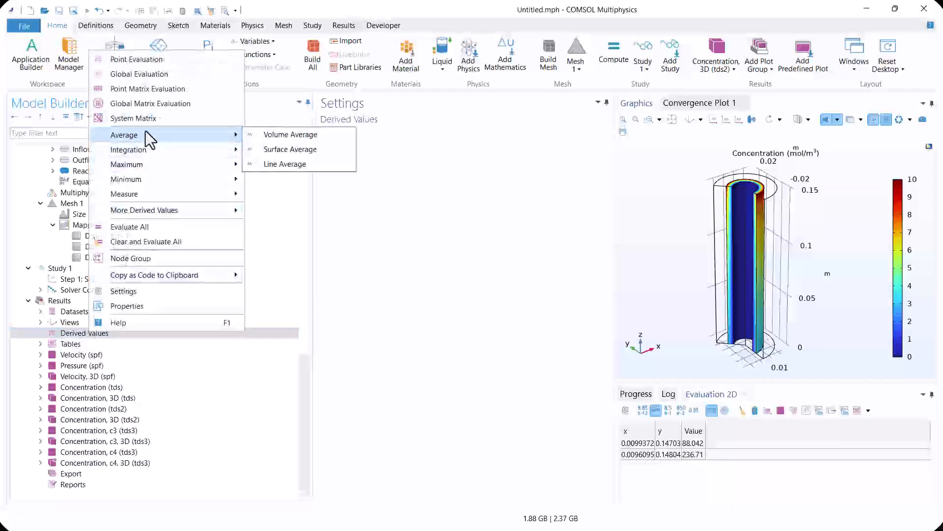
click(295, 163)
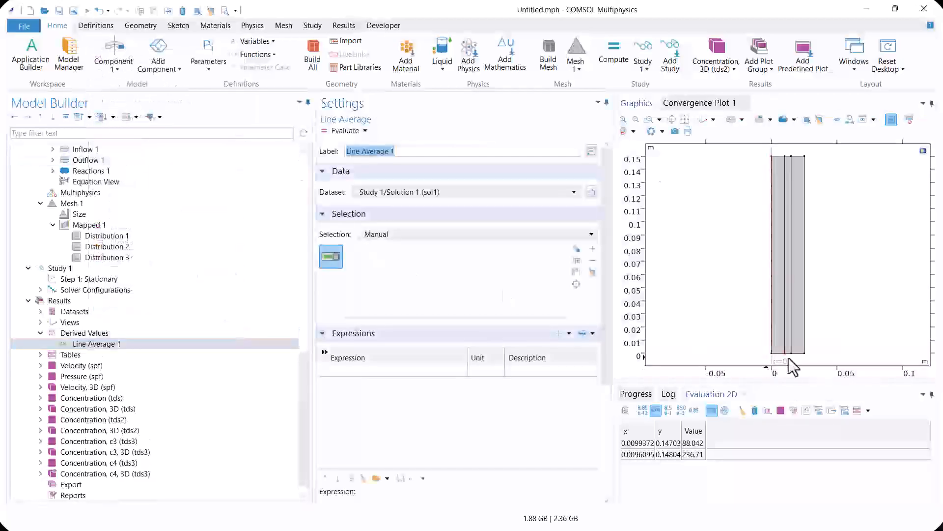
click(798, 352)
Clear the old point evaluations and evaluate the line average with the expression c
click(757, 409)
click(352, 370)
text(c)
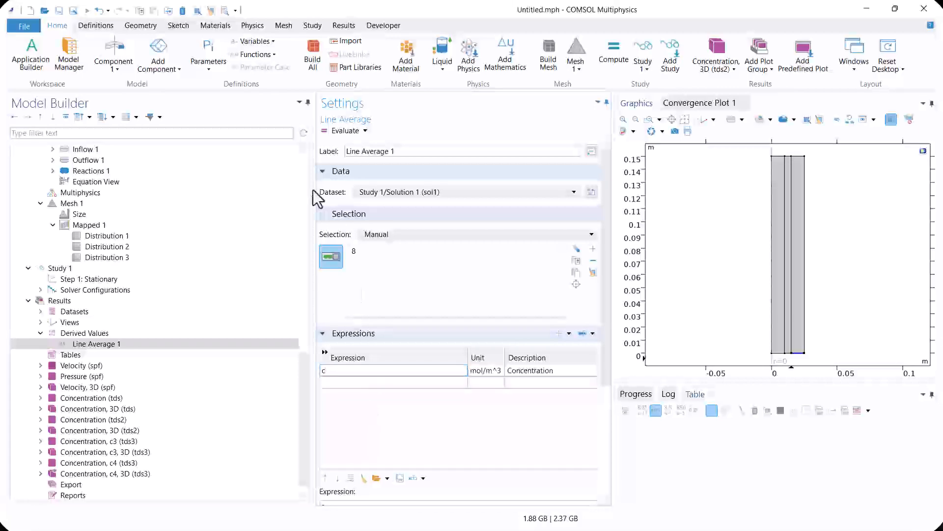
click(341, 129)
click(677, 442)
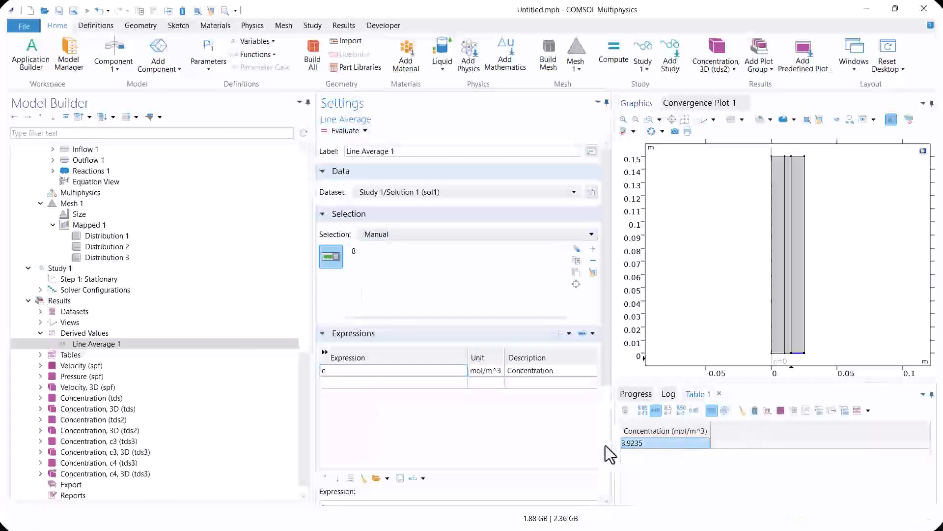